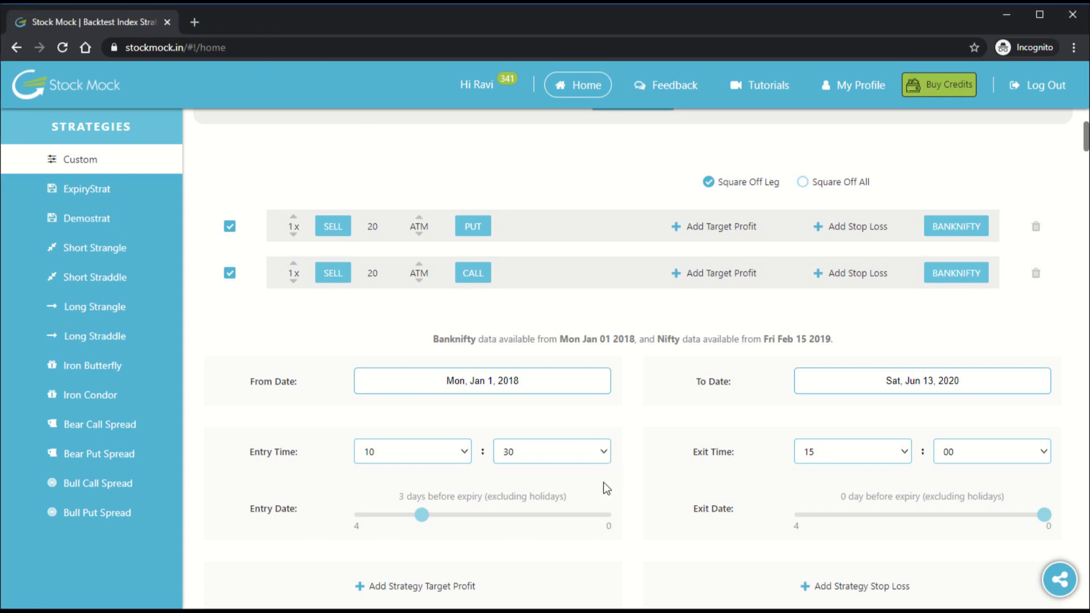
Step: Review the Banknifty straddle's legs, date range, entry and exit settings, and the strategy stop loss option, leaving no stop loss applied
{"action": "scroll", "coordinate": [370, 406], "scroll_direction": "down", "scroll_amount": 3}
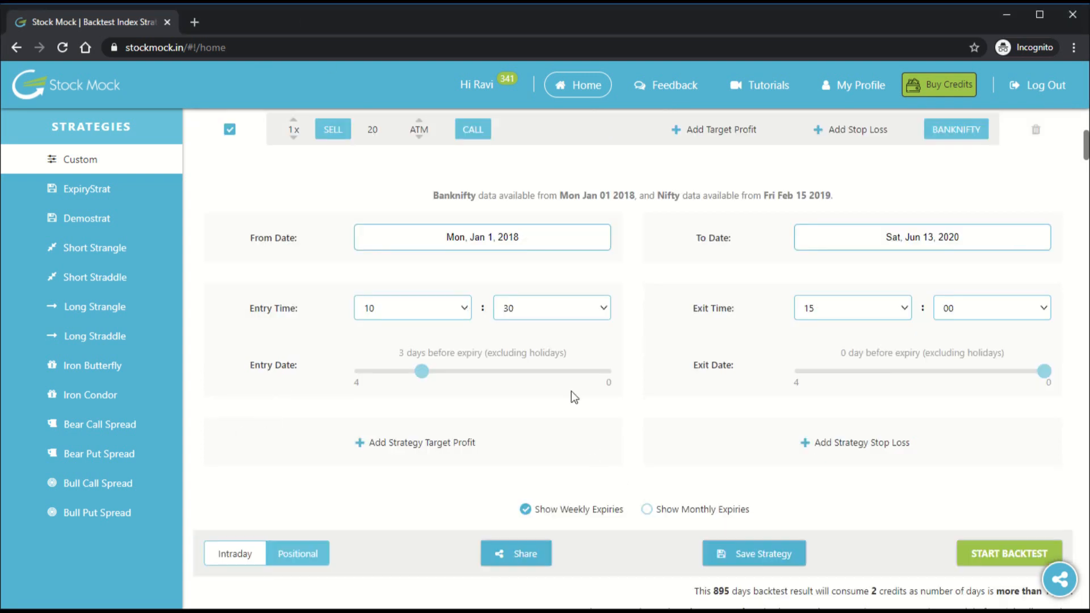
{"action": "scroll", "coordinate": [571, 390], "scroll_direction": "up", "scroll_amount": 3}
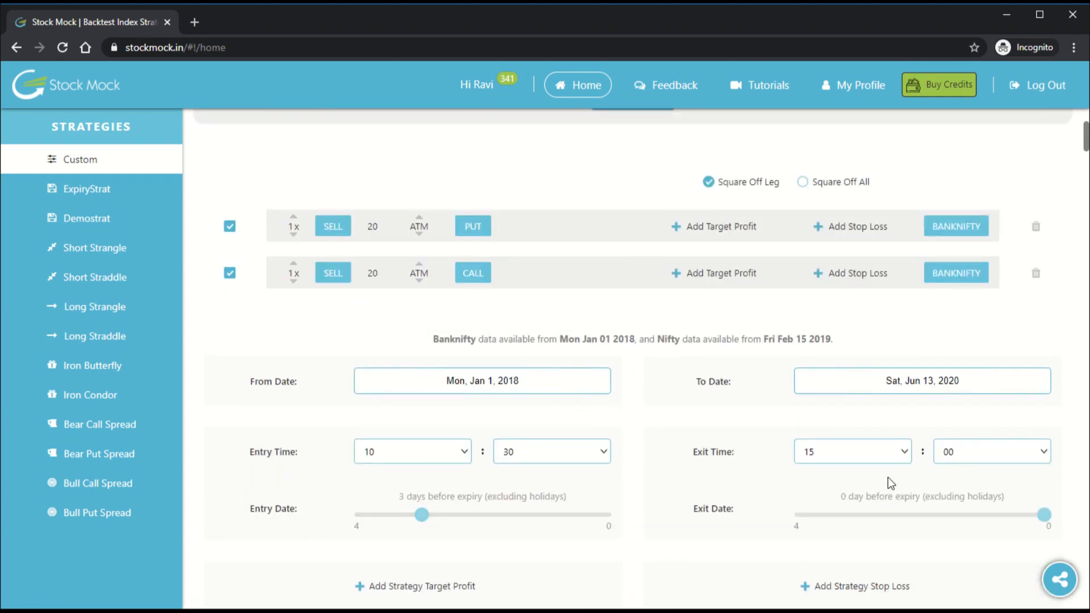
{"action": "scroll", "coordinate": [603, 399], "scroll_direction": "down", "scroll_amount": 1}
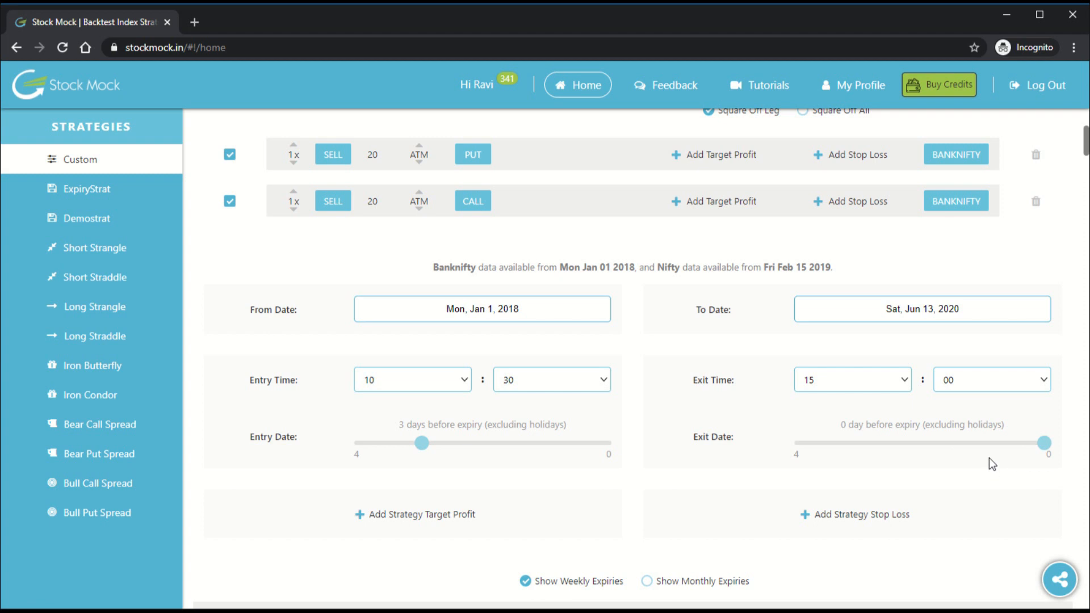
{"action": "scroll", "coordinate": [980, 352], "scroll_direction": "up", "scroll_amount": 3}
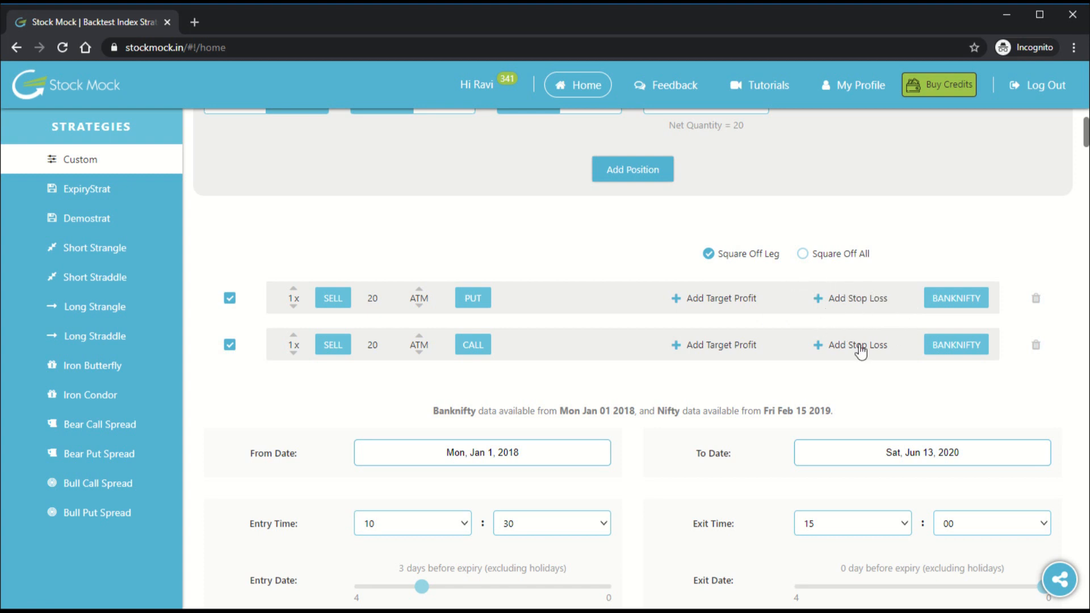
{"action": "scroll", "coordinate": [860, 352], "scroll_direction": "down", "scroll_amount": 5}
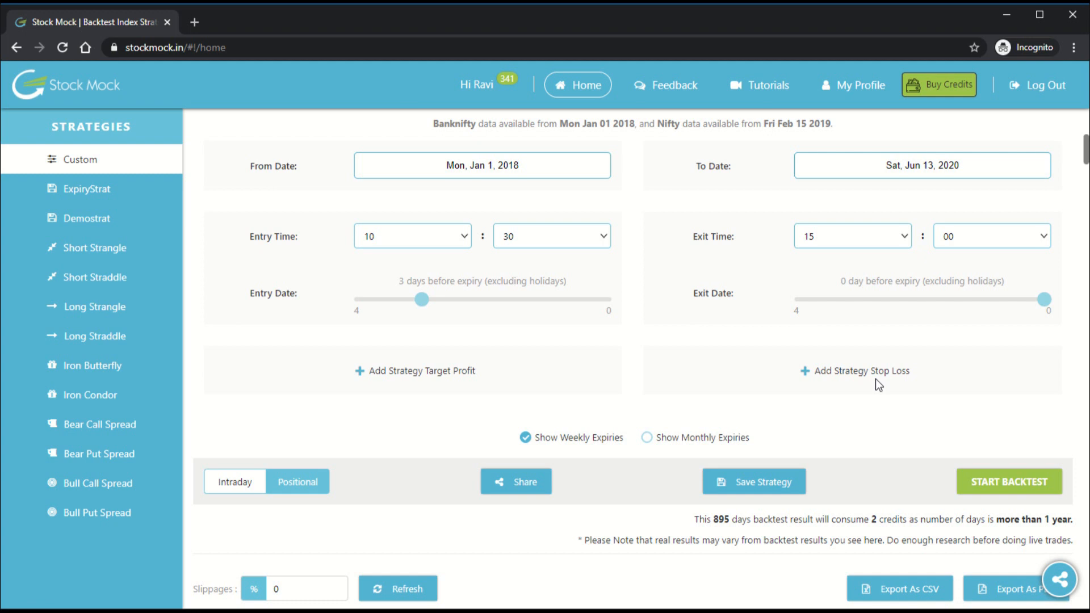
{"action": "scroll", "coordinate": [703, 380], "scroll_direction": "up", "scroll_amount": 4}
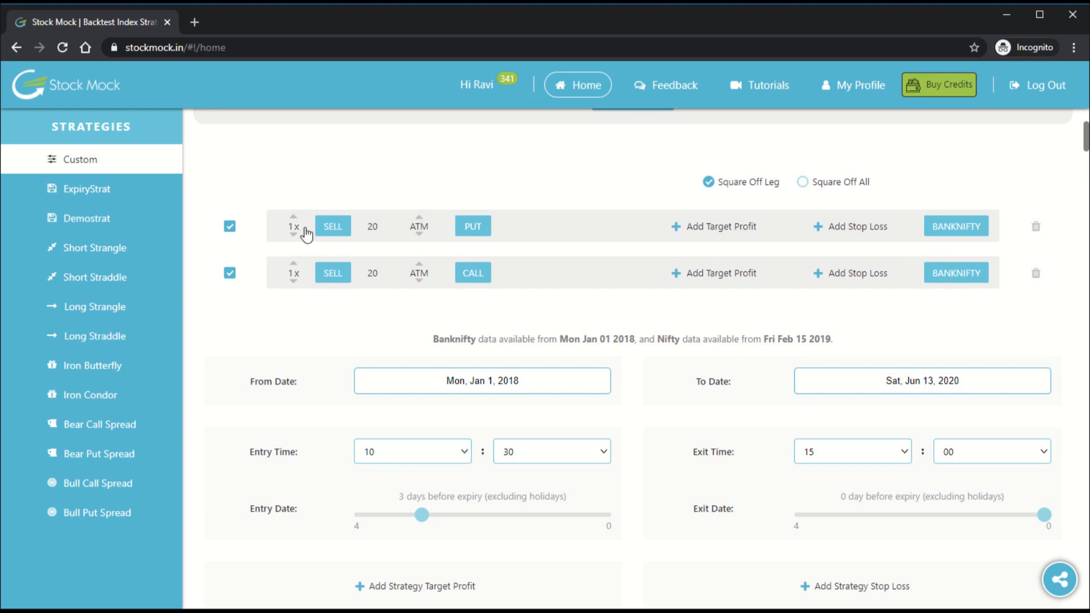
{"action": "scroll", "coordinate": [501, 339], "scroll_direction": "down", "scroll_amount": 4}
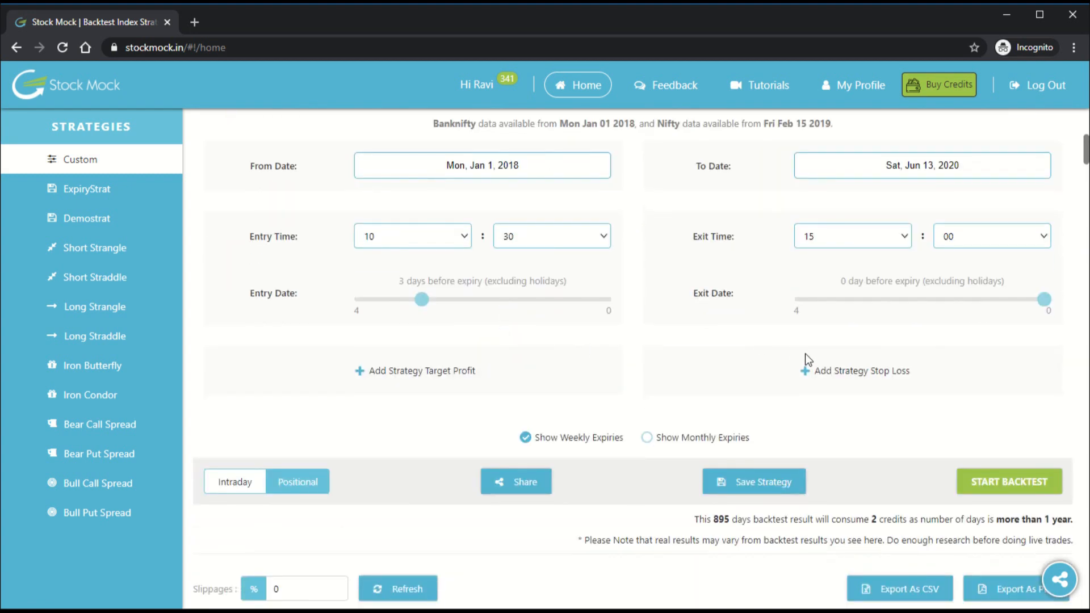
{"action": "left_click", "coordinate": [875, 381]}
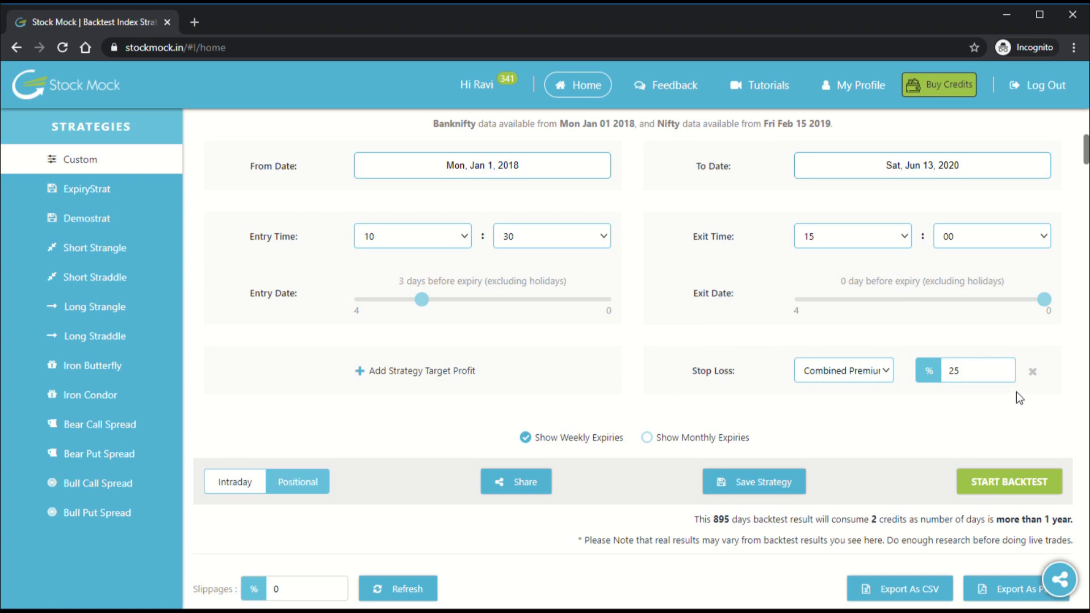
{"action": "left_click", "coordinate": [1032, 371]}
Step: Run the backtest of the two sold Banknifty ATM legs without a stop loss
{"action": "scroll", "coordinate": [965, 400], "scroll_direction": "up", "scroll_amount": 4}
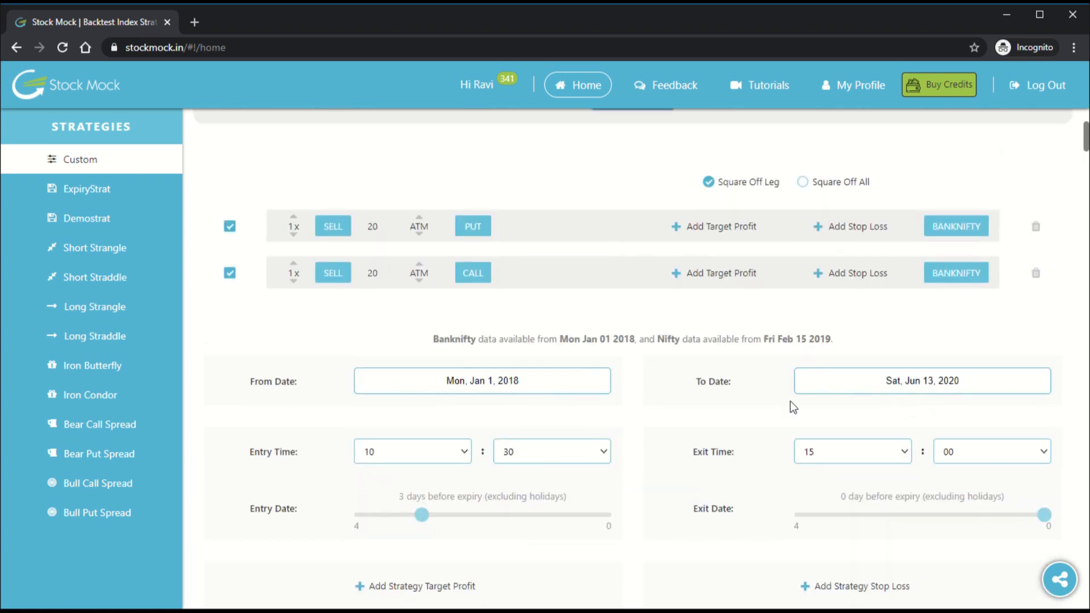
{"action": "scroll", "coordinate": [775, 399], "scroll_direction": "down", "scroll_amount": 3}
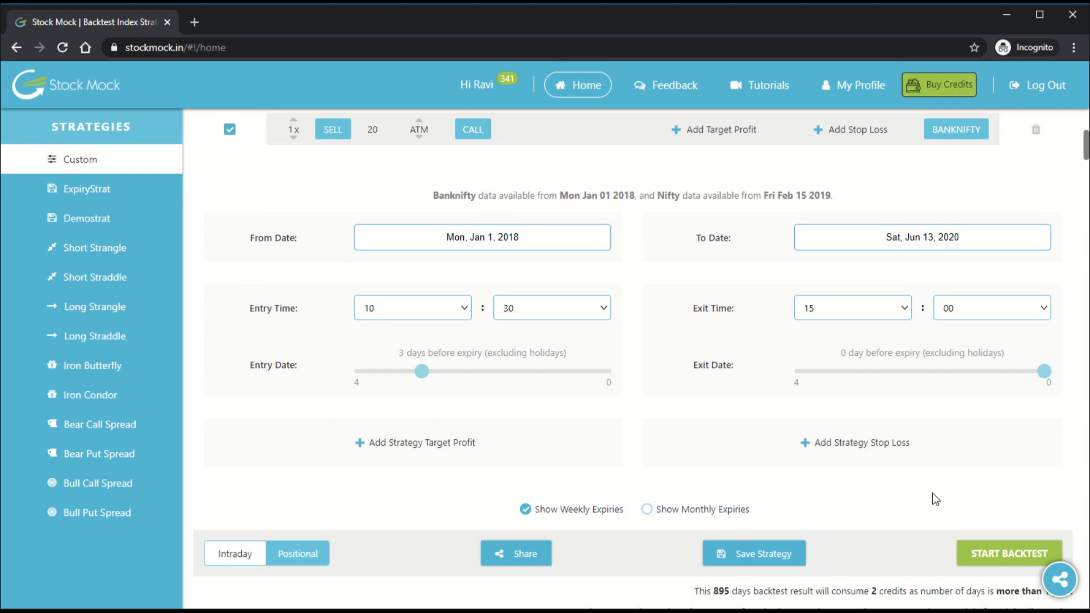
{"action": "left_click", "coordinate": [1000, 553]}
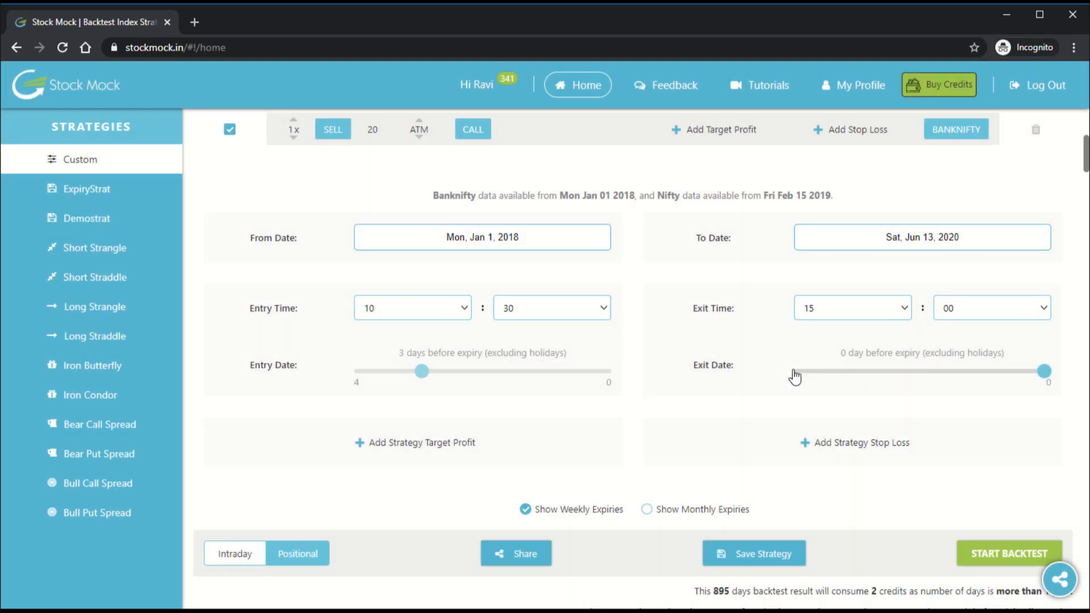
Step: Review the backtest's profit summary and monthly breakup, and show the PnL chart for the entire period
{"action": "scroll", "coordinate": [792, 370], "scroll_direction": "down", "scroll_amount": 6}
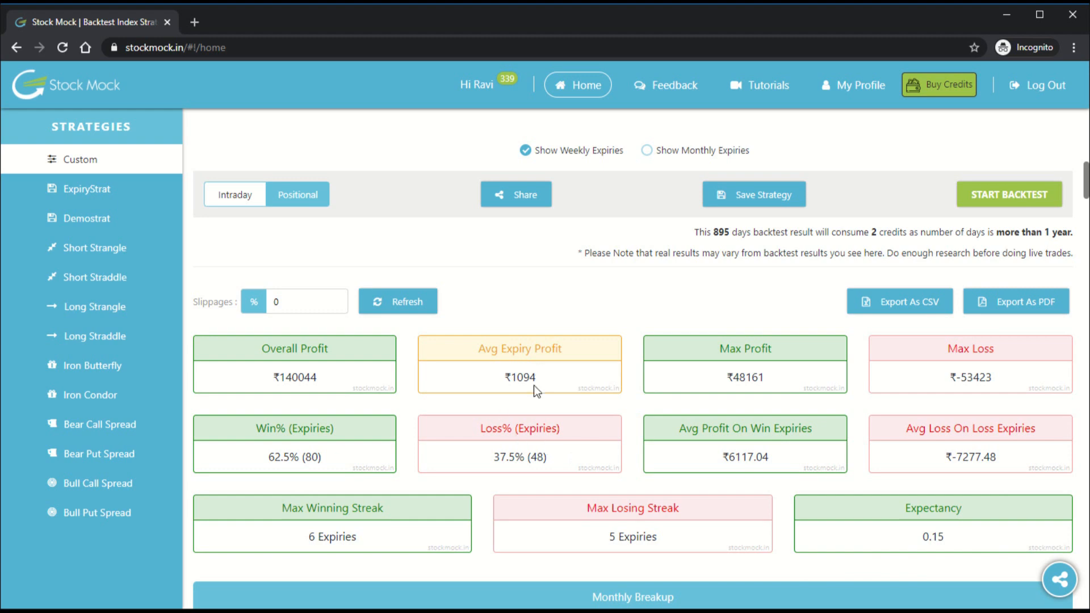
{"action": "scroll", "coordinate": [504, 452], "scroll_direction": "down", "scroll_amount": 1}
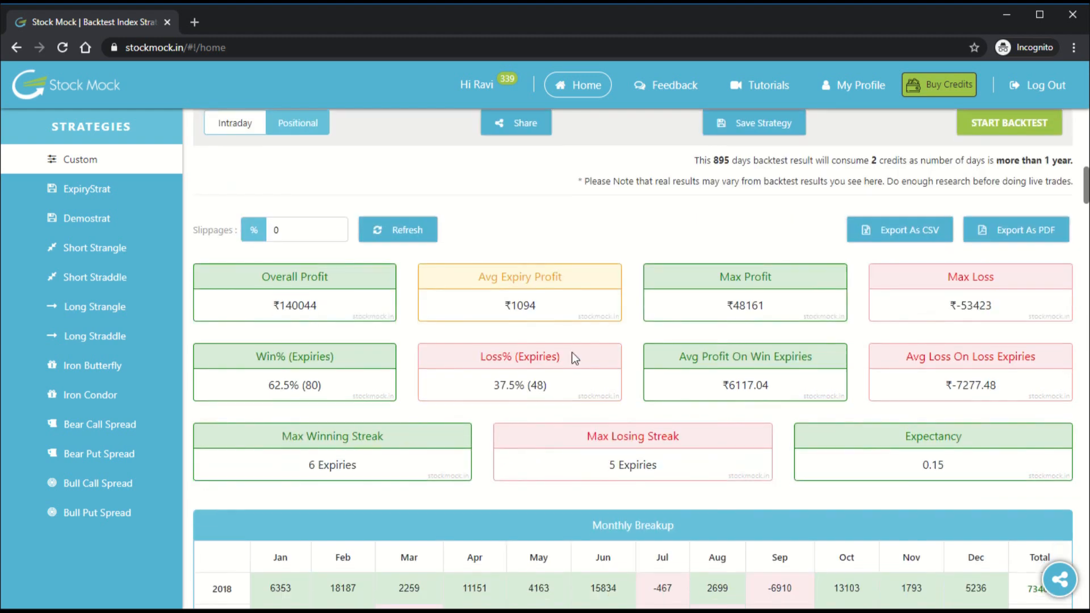
{"action": "scroll", "coordinate": [571, 352], "scroll_direction": "down", "scroll_amount": 4}
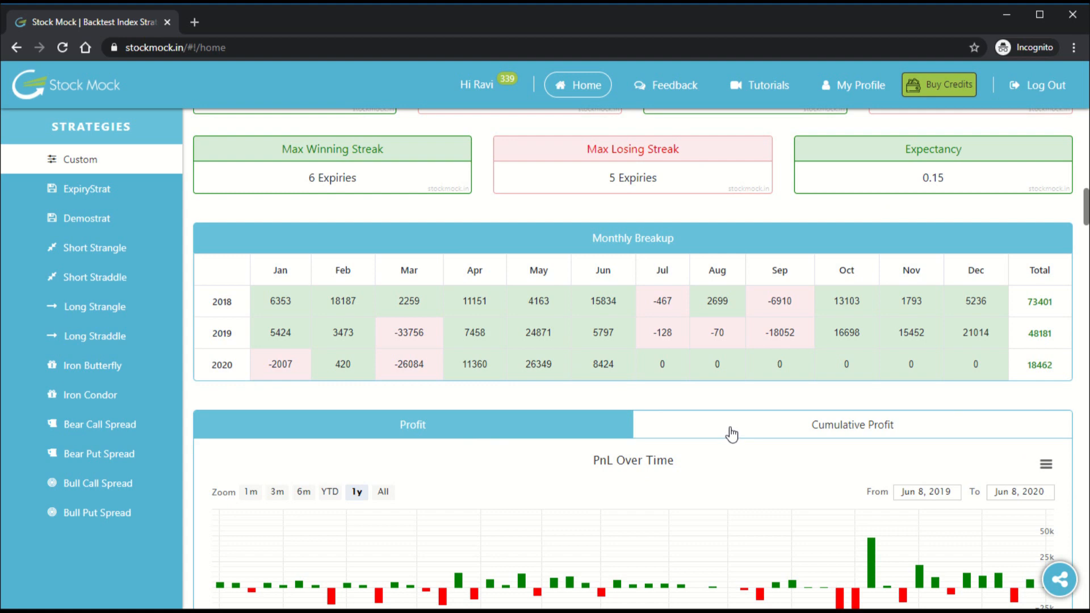
{"action": "left_click", "coordinate": [383, 492]}
{"action": "scroll", "coordinate": [643, 402], "scroll_direction": "down", "scroll_amount": 1}
{"action": "scroll", "coordinate": [641, 398], "scroll_direction": "down", "scroll_amount": 2}
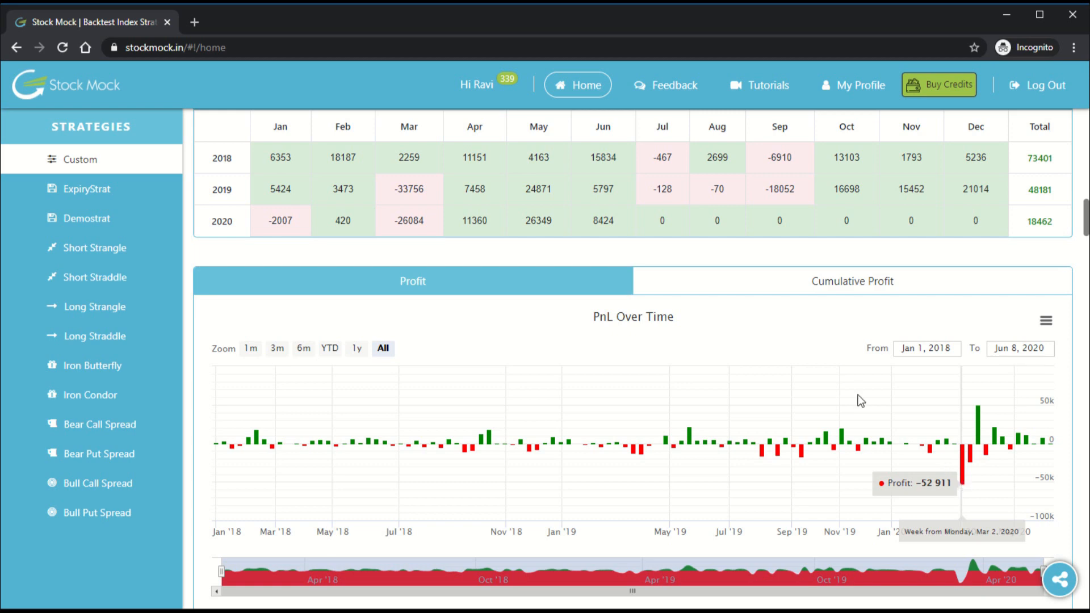
Step: Add a strategy stop loss of 10000 based on Total MTM and rerun the backtest
{"action": "scroll", "coordinate": [907, 352], "scroll_direction": "up", "scroll_amount": 4}
{"action": "scroll", "coordinate": [901, 349], "scroll_direction": "up", "scroll_amount": 10}
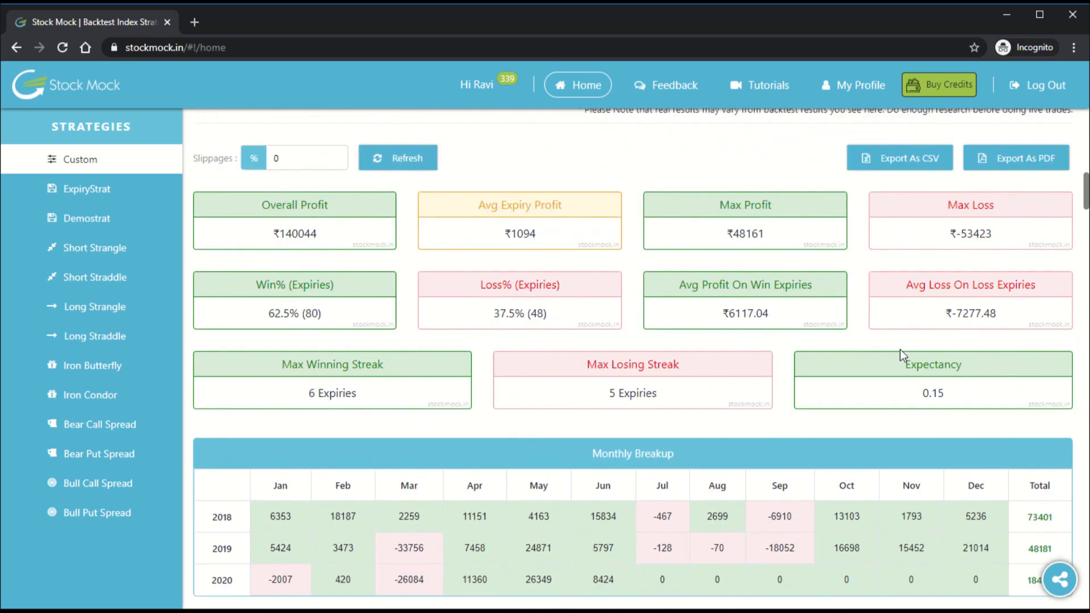
{"action": "scroll", "coordinate": [889, 407], "scroll_direction": "up", "scroll_amount": 2}
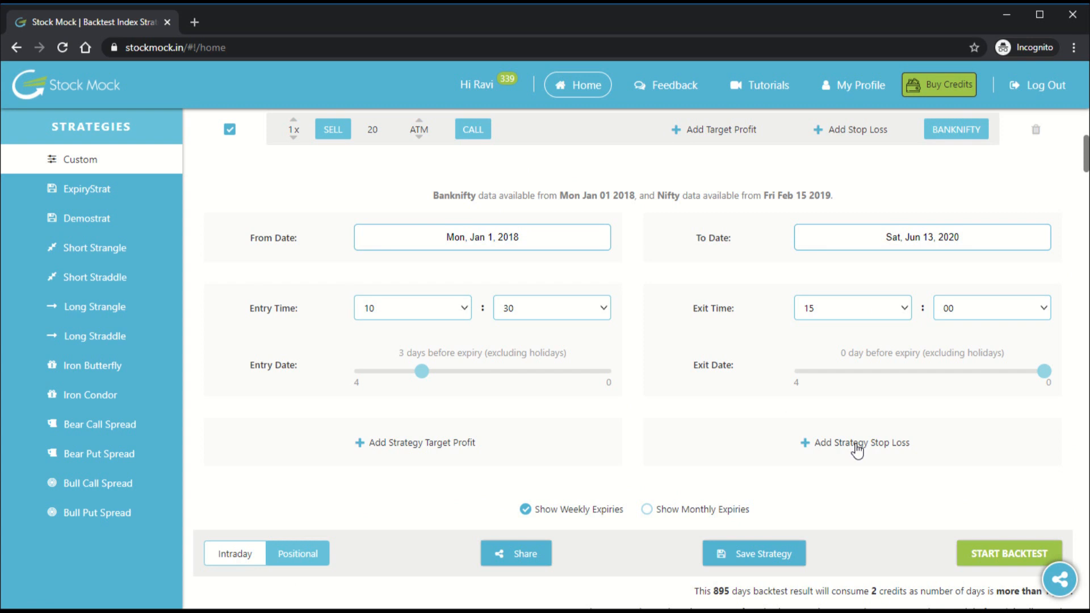
{"action": "left_click", "coordinate": [857, 449]}
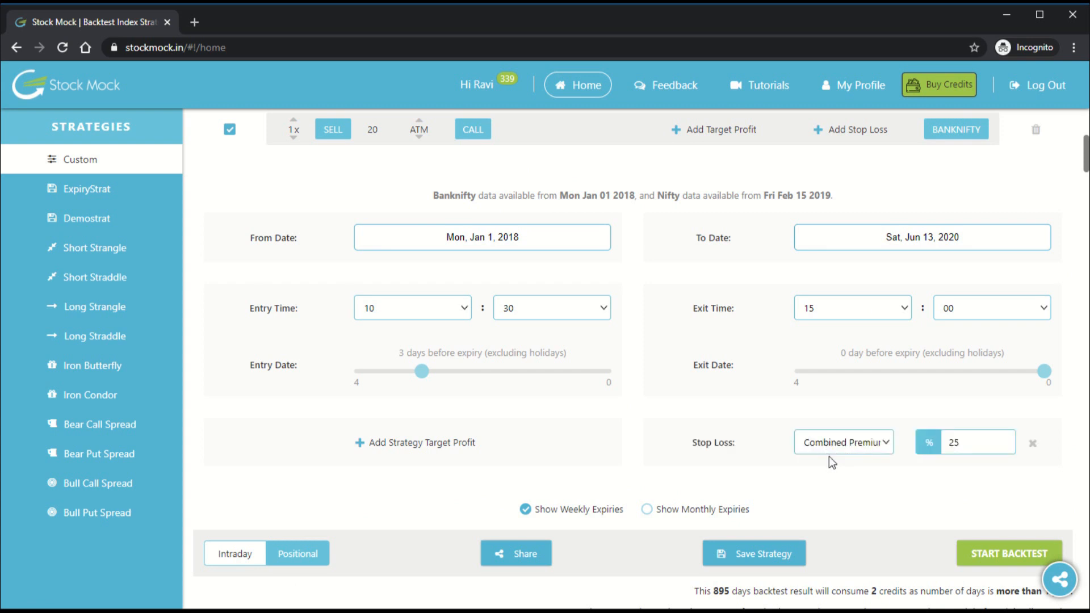
{"action": "left_click", "coordinate": [829, 456]}
{"action": "left_click", "coordinate": [965, 445]}
{"action": "key", "text": "BackSpace"}
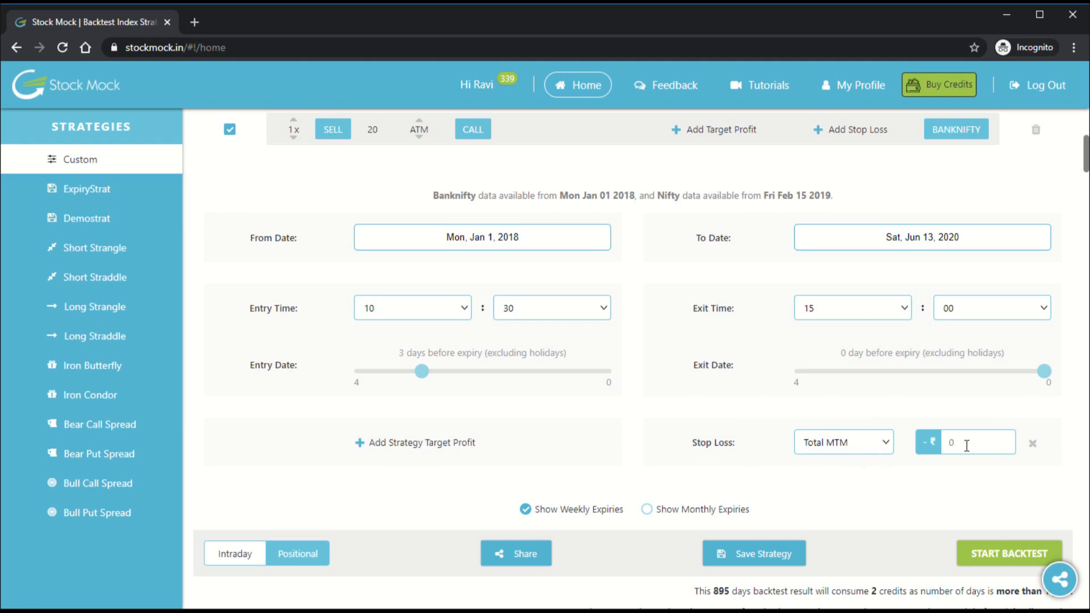
{"action": "type", "text": "10000"}
{"action": "scroll", "coordinate": [862, 500], "scroll_direction": "down", "scroll_amount": 1}
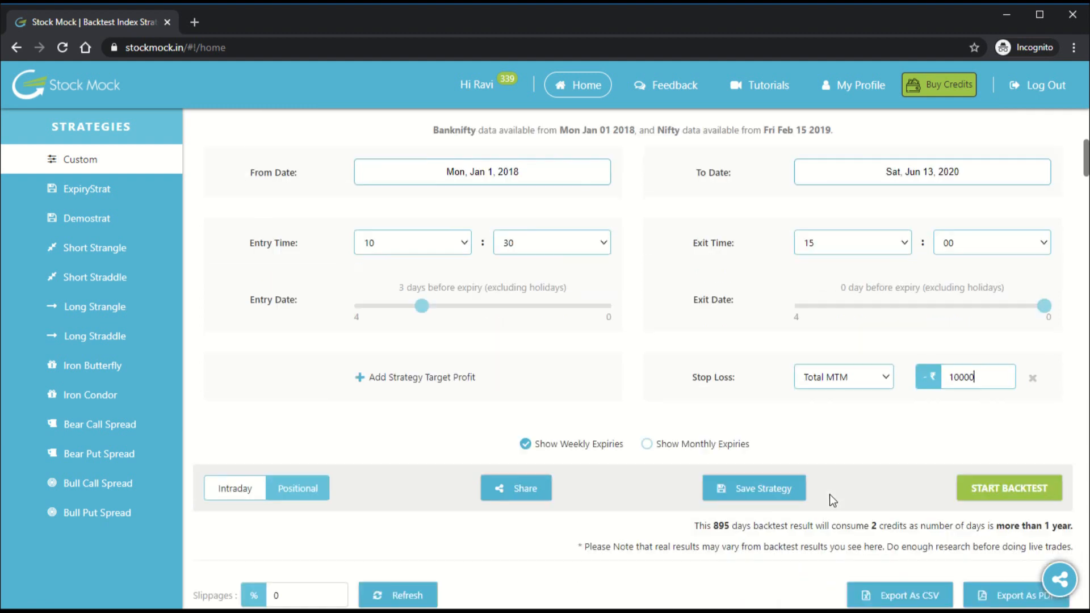
{"action": "left_click", "coordinate": [999, 482]}
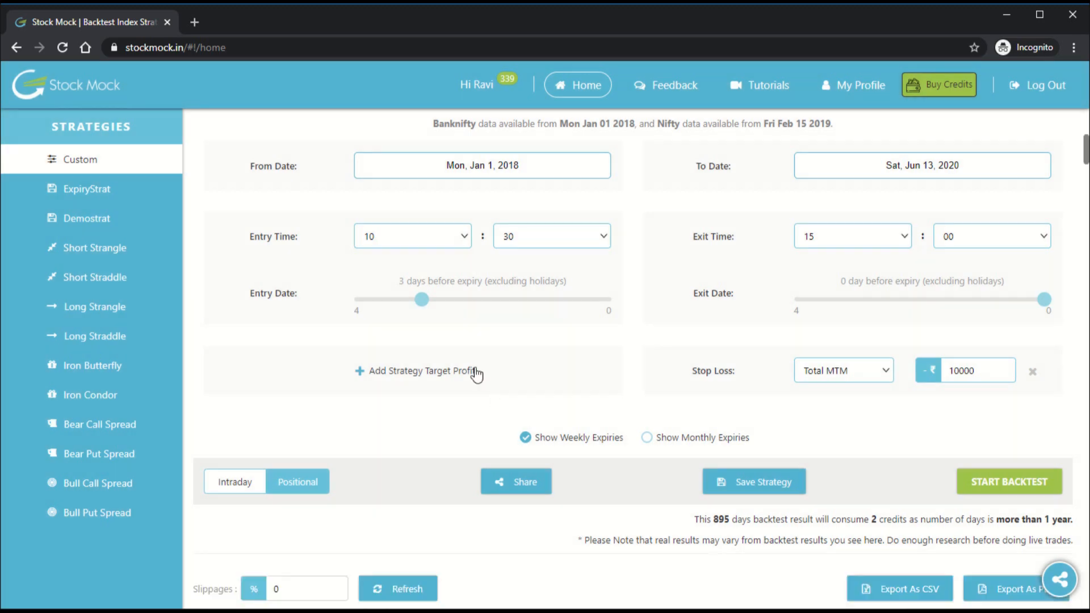
Step: Show the PnL chart of the stop loss backtest for all dates and examine its weekly losses
{"action": "scroll", "coordinate": [535, 372], "scroll_direction": "down", "scroll_amount": 12}
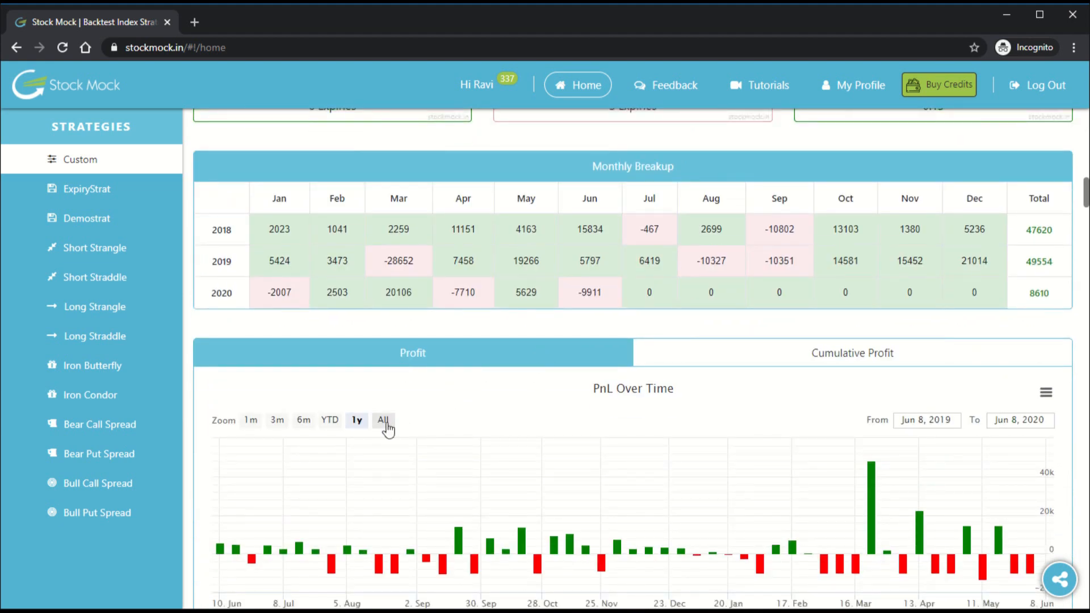
{"action": "left_click", "coordinate": [384, 422]}
{"action": "scroll", "coordinate": [397, 430], "scroll_direction": "down", "scroll_amount": 1}
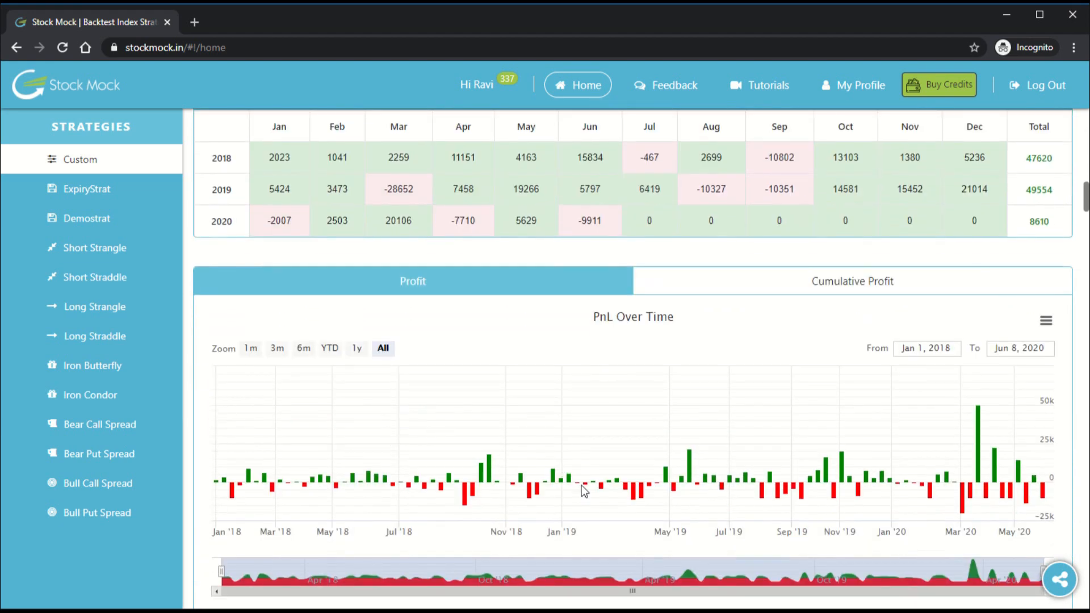
{"action": "mouse_move", "coordinate": [643, 492]}
{"action": "scroll", "coordinate": [603, 421], "scroll_direction": "down", "scroll_amount": 1}
{"action": "mouse_move", "coordinate": [635, 433]}
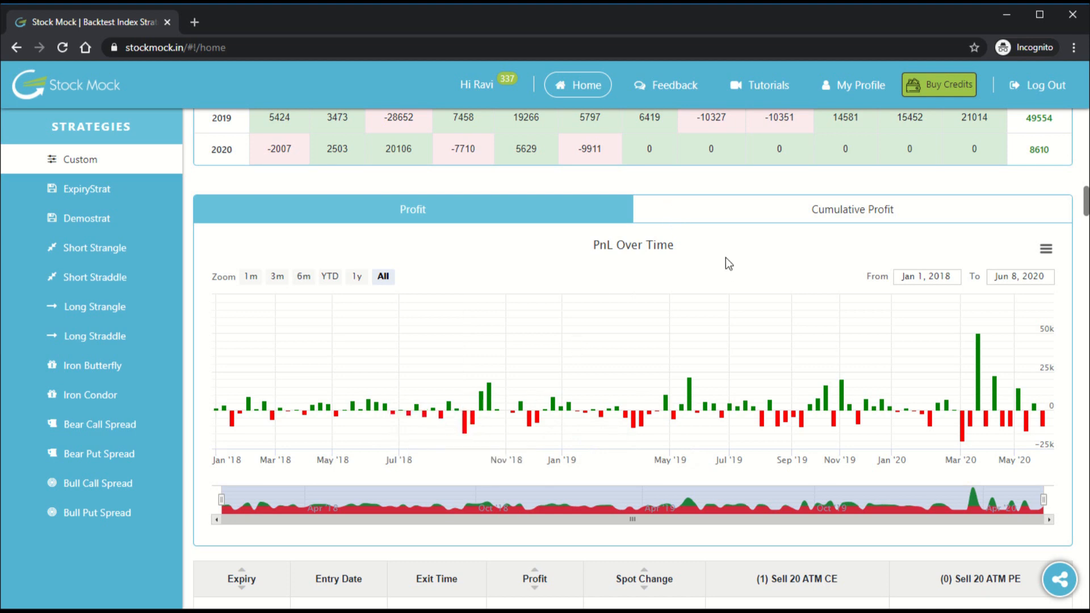
Step: Examine the profits and exit times in the expiry-wise results table from January 2018 through November 2019
{"action": "scroll", "coordinate": [725, 257], "scroll_direction": "down", "scroll_amount": 6}
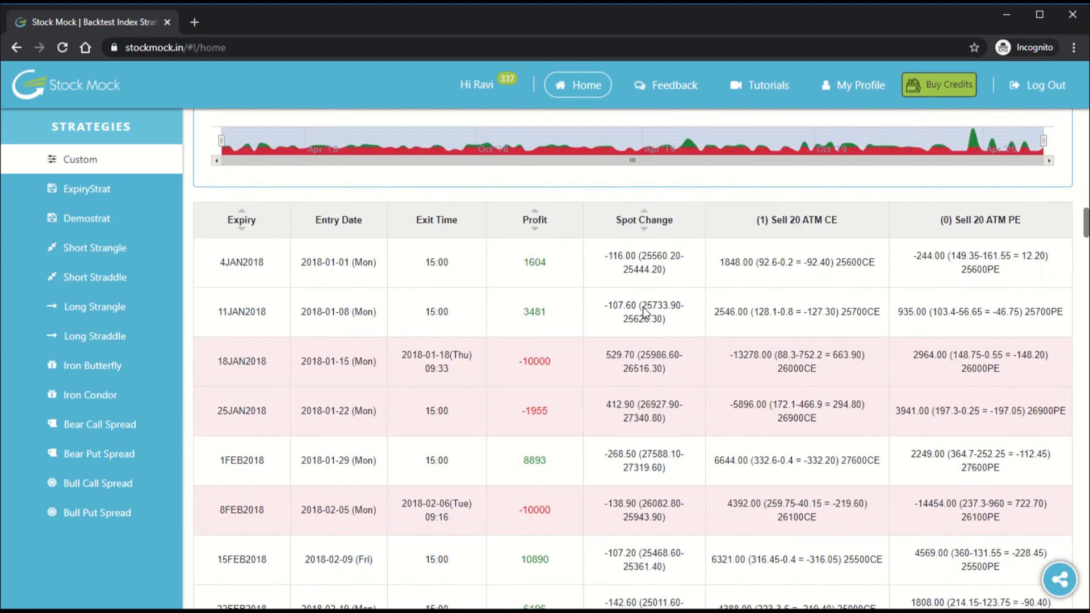
{"action": "left_click_drag", "start_coordinate": [519, 360], "coordinate": [564, 367]}
{"action": "left_click", "coordinate": [526, 374]}
{"action": "scroll", "coordinate": [519, 368], "scroll_direction": "down", "scroll_amount": 9}
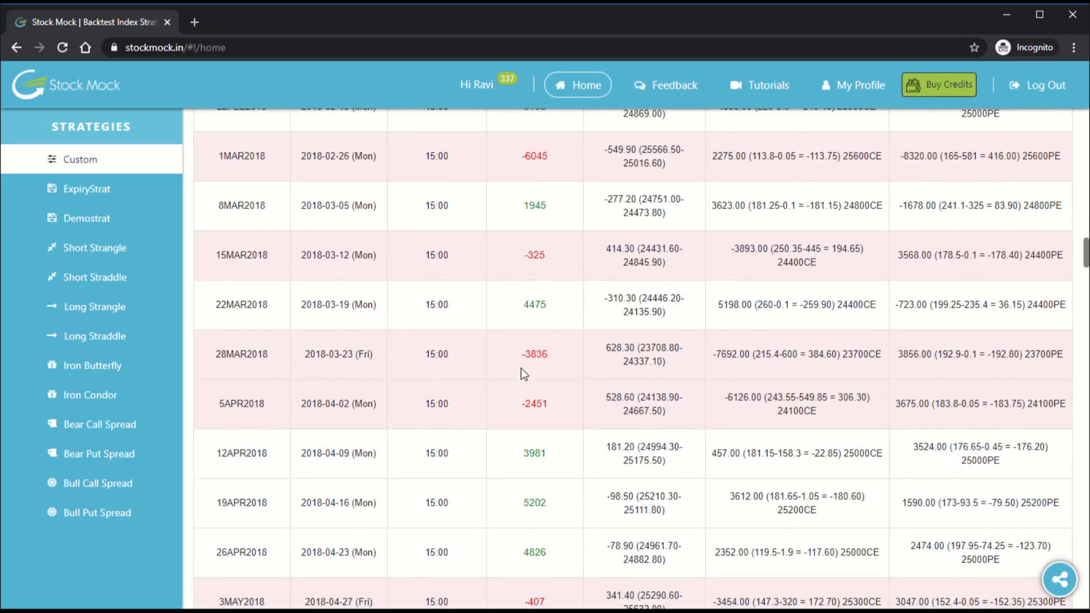
{"action": "scroll", "coordinate": [520, 369], "scroll_direction": "down", "scroll_amount": 15}
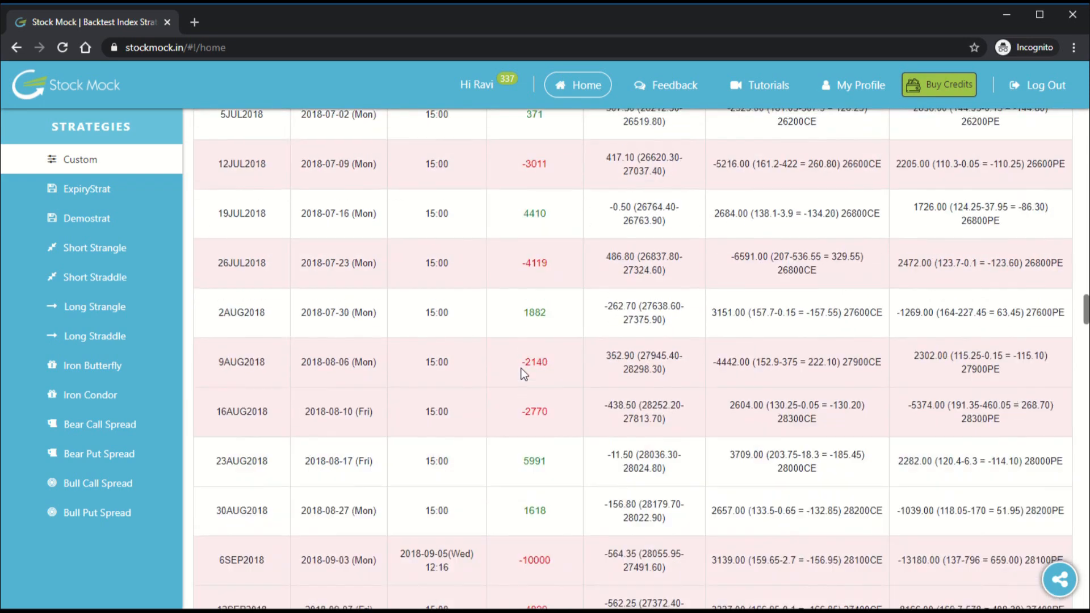
{"action": "scroll", "coordinate": [521, 369], "scroll_direction": "down", "scroll_amount": 9}
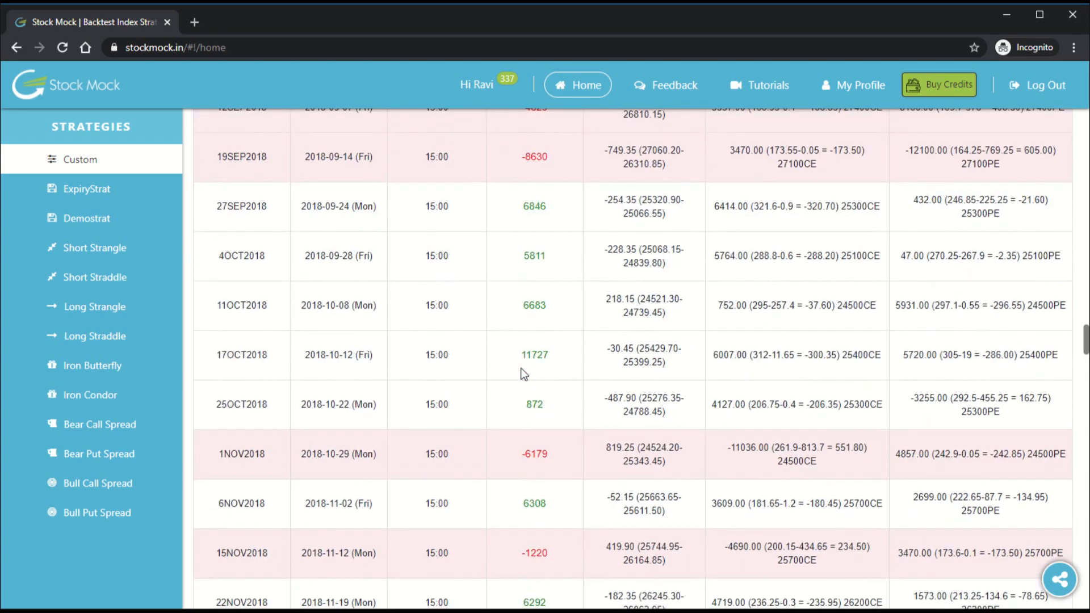
{"action": "scroll", "coordinate": [521, 369], "scroll_direction": "down", "scroll_amount": 8}
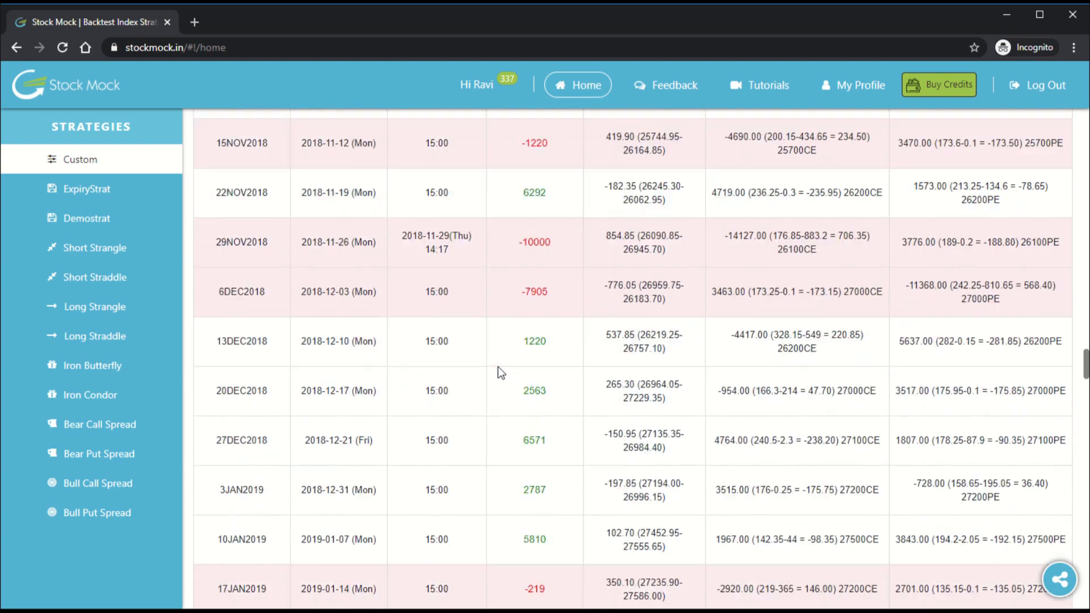
{"action": "scroll", "coordinate": [498, 368], "scroll_direction": "down", "scroll_amount": 12}
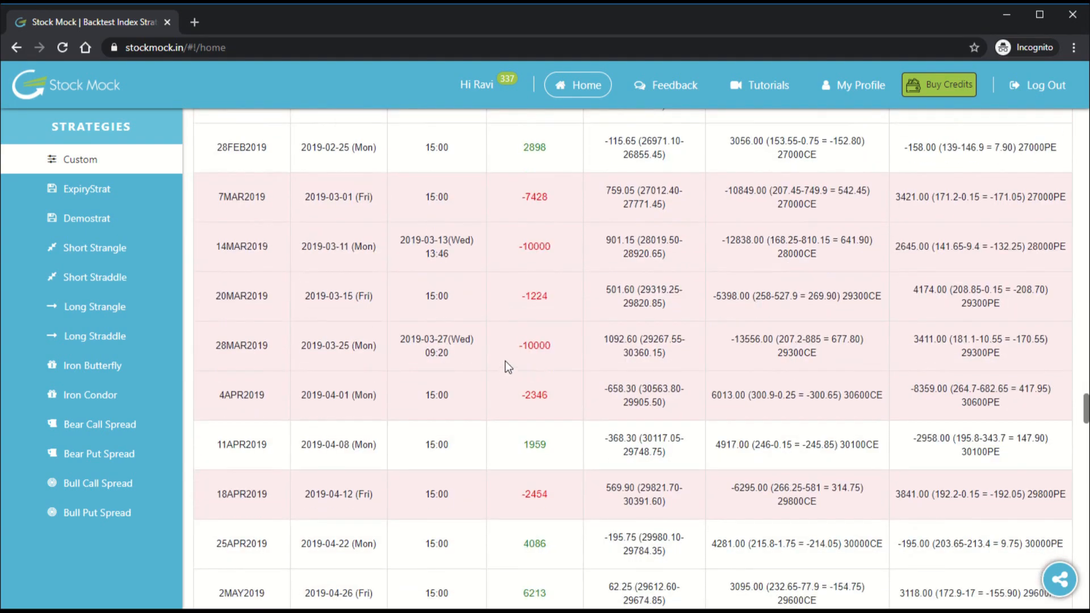
{"action": "scroll", "coordinate": [486, 377], "scroll_direction": "down", "scroll_amount": 16}
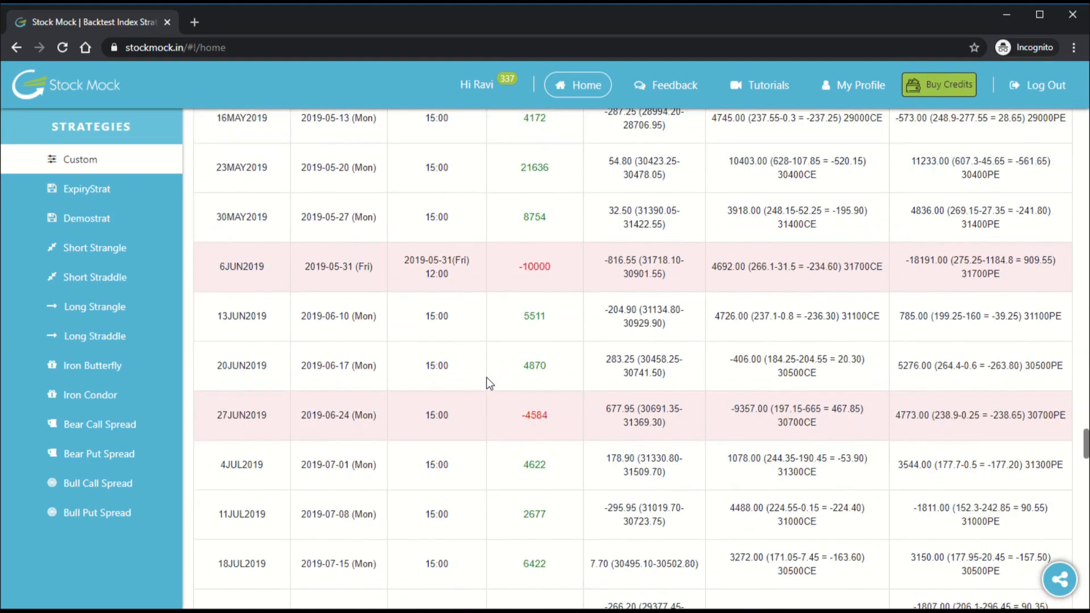
{"action": "scroll", "coordinate": [485, 377], "scroll_direction": "down", "scroll_amount": 10}
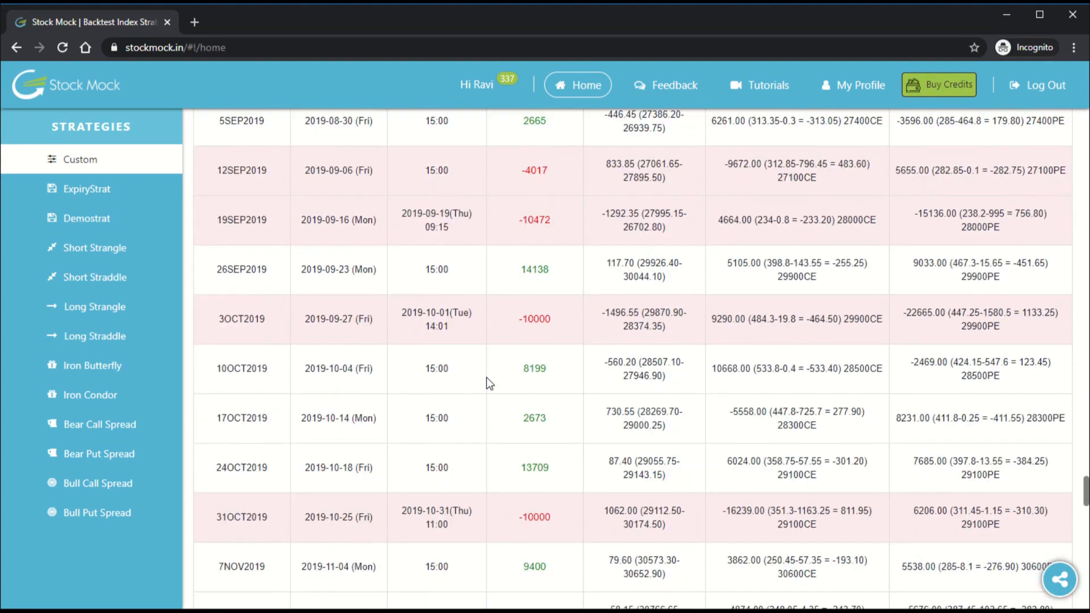
Step: Examine the 19SEP2019 expiry's loss and exit time, and compare its loss with the 29AUG2019 expiry's
{"action": "scroll", "coordinate": [505, 304], "scroll_direction": "up", "scroll_amount": 5}
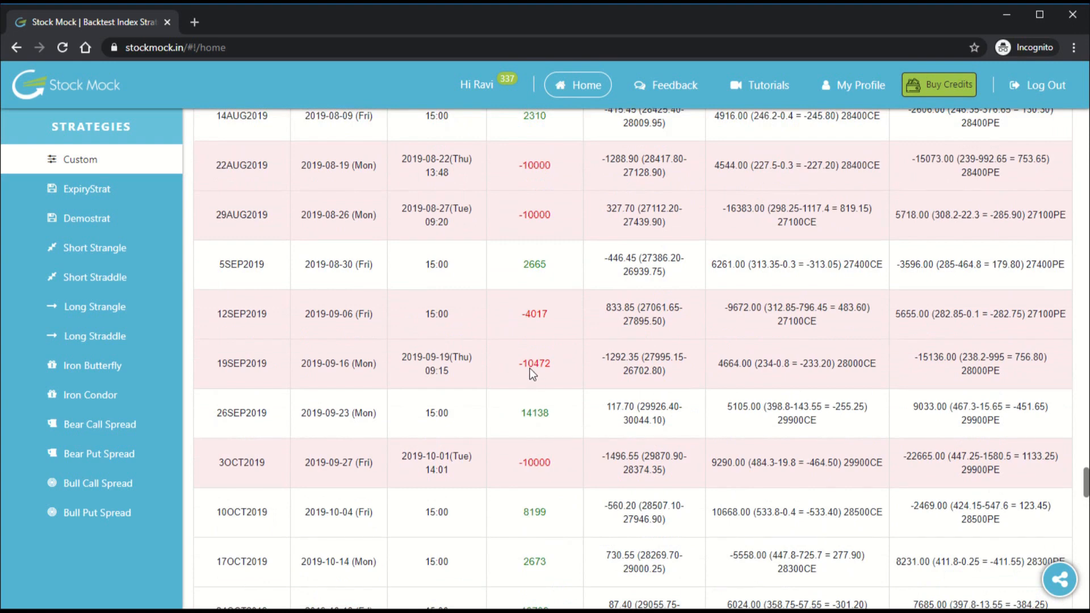
{"action": "left_click_drag", "start_coordinate": [516, 362], "coordinate": [550, 364]}
{"action": "left_click_drag", "start_coordinate": [443, 371], "coordinate": [449, 369]}
{"action": "left_click_drag", "start_coordinate": [518, 365], "coordinate": [542, 368]}
{"action": "left_click_drag", "start_coordinate": [456, 373], "coordinate": [401, 358]}
{"action": "left_click_drag", "start_coordinate": [523, 364], "coordinate": [550, 367]}
{"action": "left_click_drag", "start_coordinate": [518, 368], "coordinate": [553, 371]}
{"action": "scroll", "coordinate": [552, 370], "scroll_direction": "up", "scroll_amount": 3}
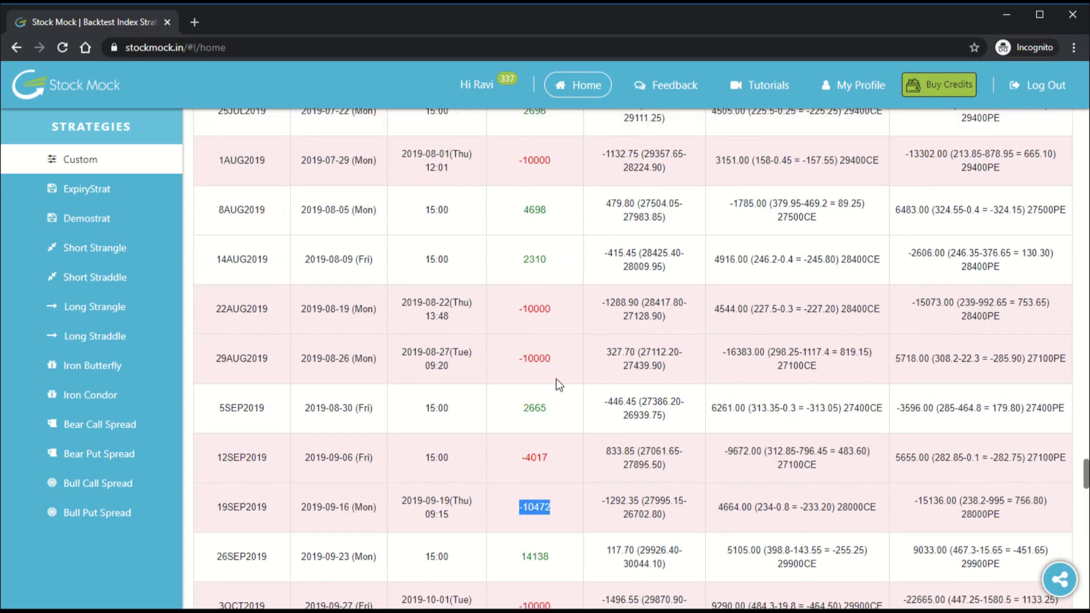
{"action": "left_click_drag", "start_coordinate": [553, 361], "coordinate": [518, 359]}
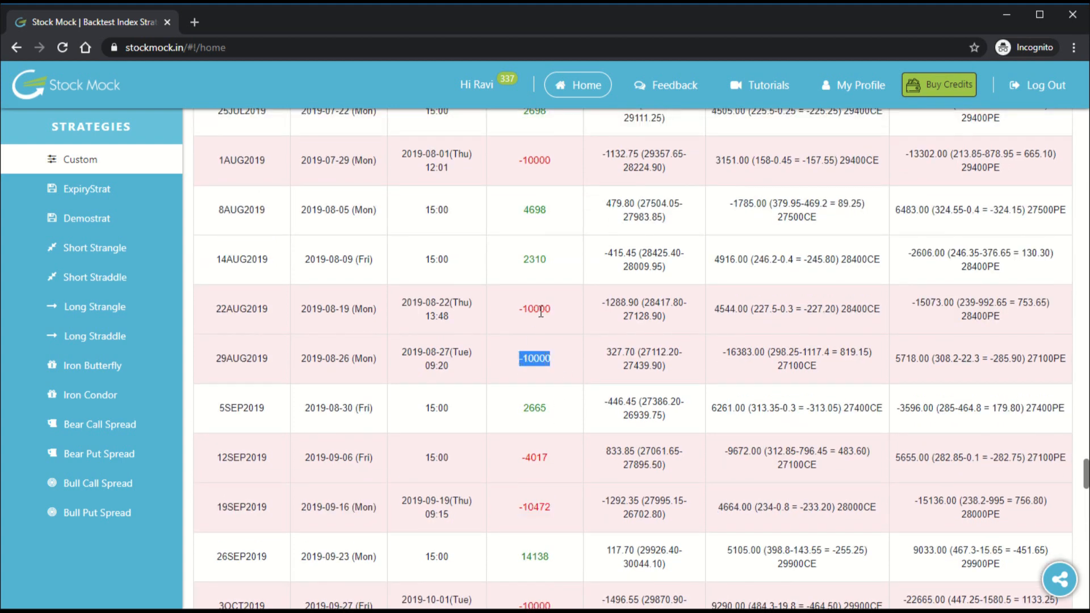
Step: Change the strategy stop loss to 25% of Combined Premium and rerun the backtest
{"action": "left_click_drag", "start_coordinate": [550, 311], "coordinate": [518, 317]}
{"action": "scroll", "coordinate": [527, 361], "scroll_direction": "up", "scroll_amount": 20}
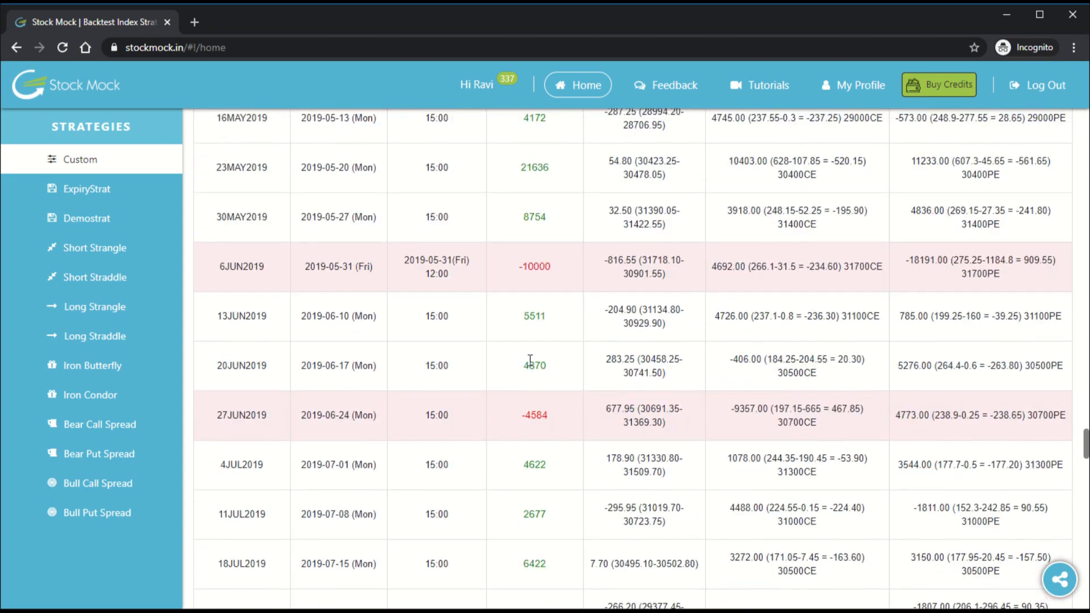
{"action": "scroll", "coordinate": [530, 360], "scroll_direction": "up", "scroll_amount": 20}
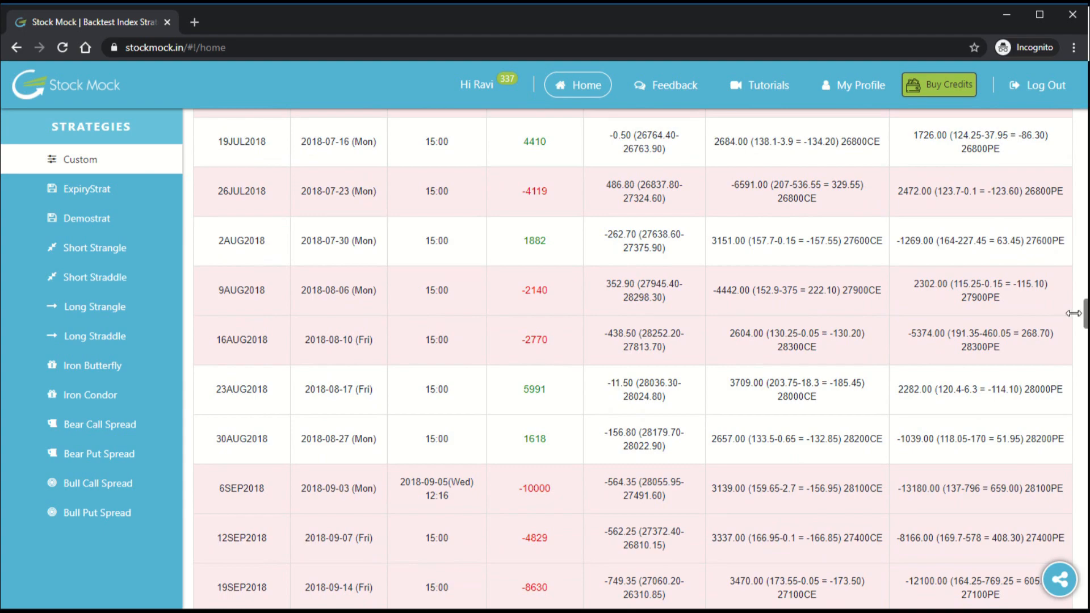
{"action": "scroll", "coordinate": [834, 265], "scroll_direction": "up", "scroll_amount": 20}
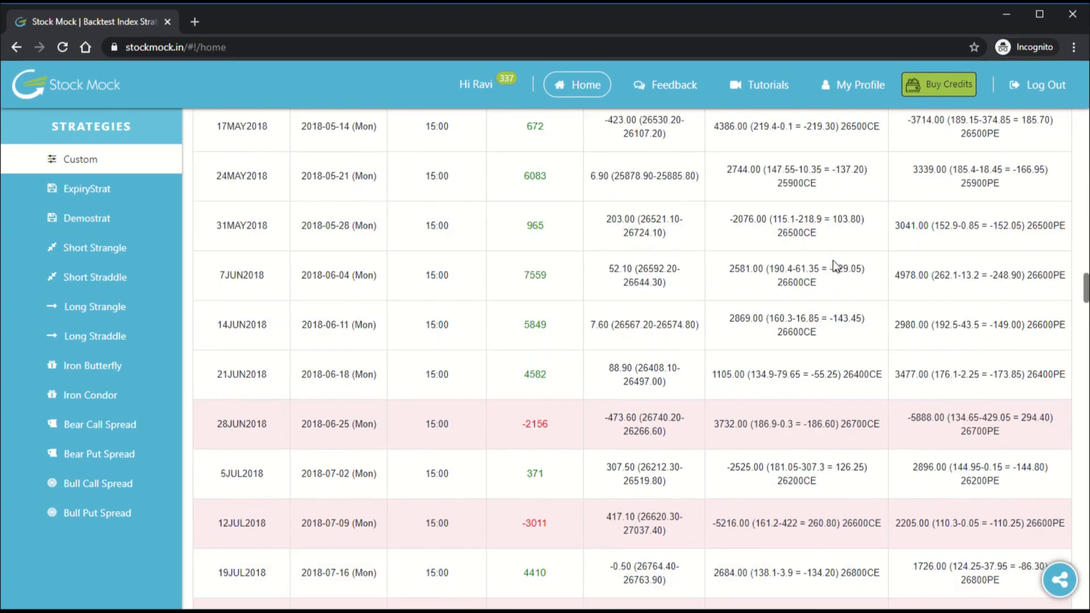
{"action": "scroll", "coordinate": [833, 260], "scroll_direction": "up", "scroll_amount": 6}
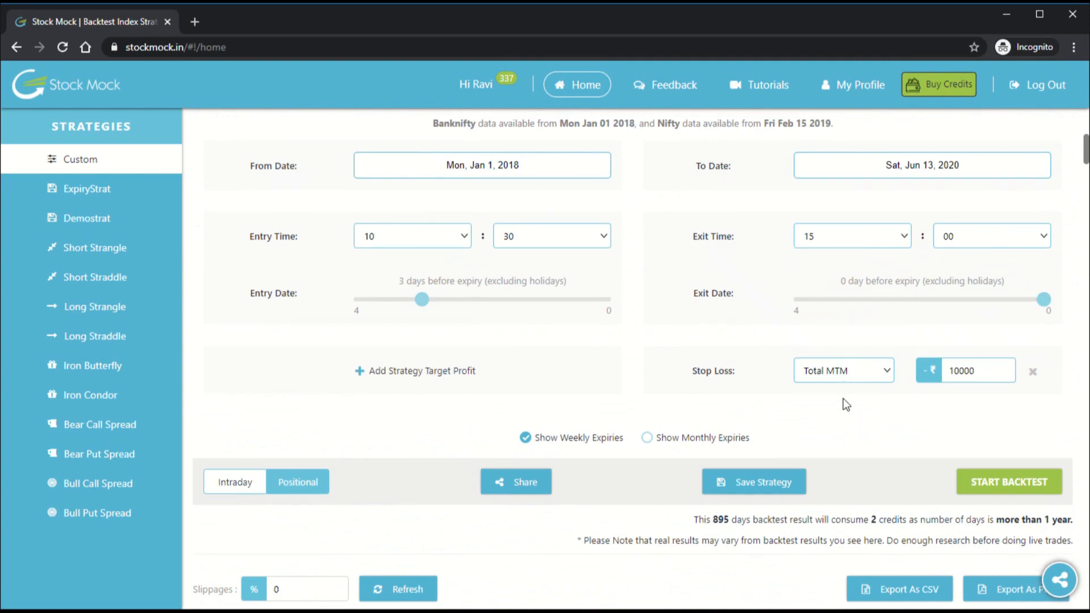
{"action": "left_click", "coordinate": [846, 404]}
{"action": "left_click", "coordinate": [965, 370]}
{"action": "type", "text": "25"}
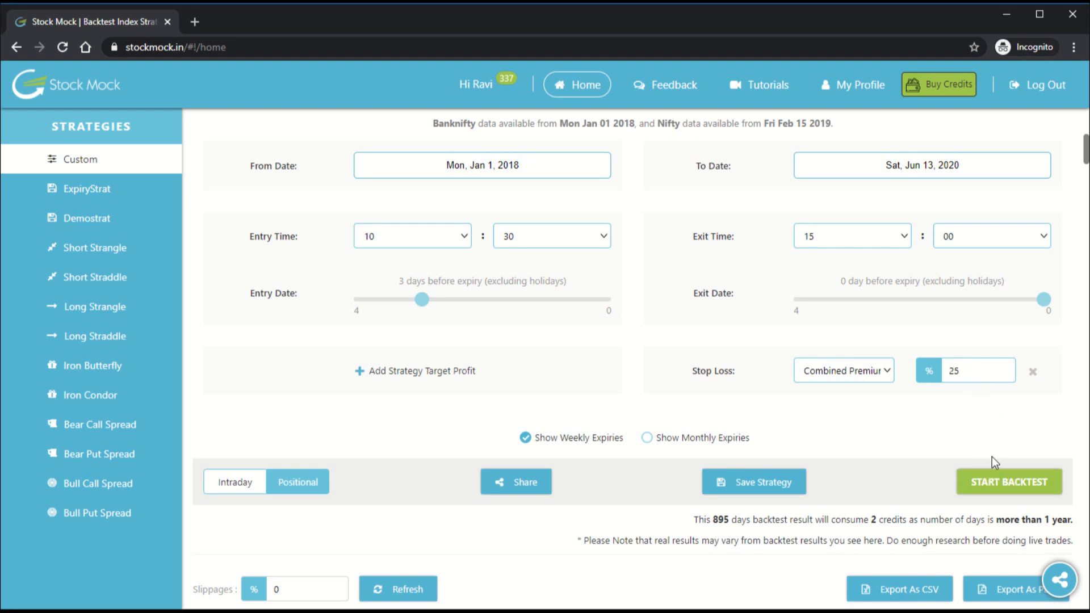
{"action": "left_click", "coordinate": [994, 481]}
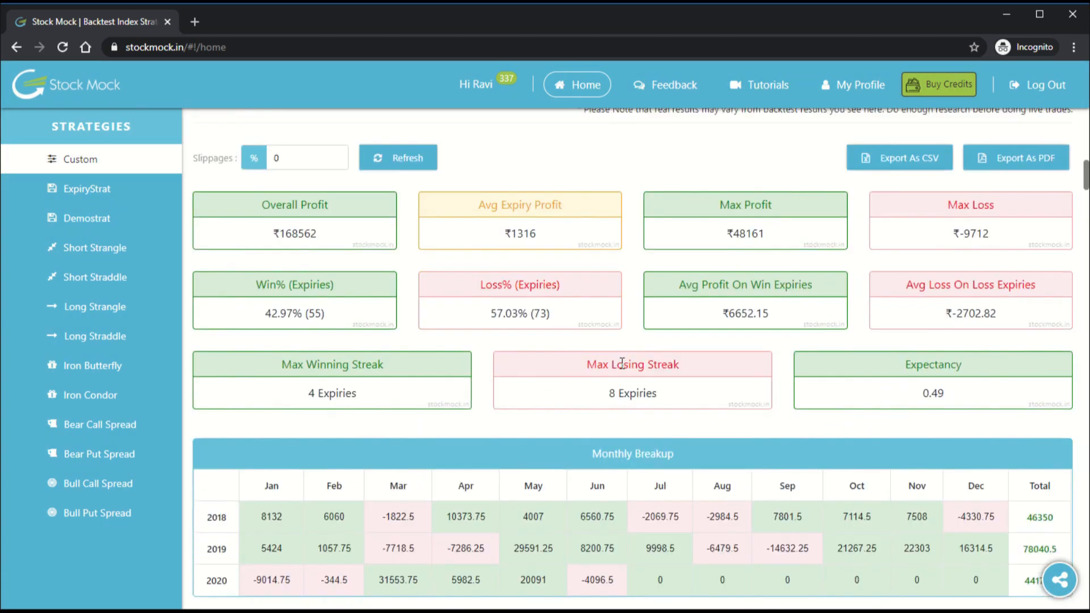
Step: Examine the 18JAN2018 expiry and the other expiry-wise results from January to April 2018 for the combined premium stop loss
{"action": "scroll", "coordinate": [618, 365], "scroll_direction": "down", "scroll_amount": 5}
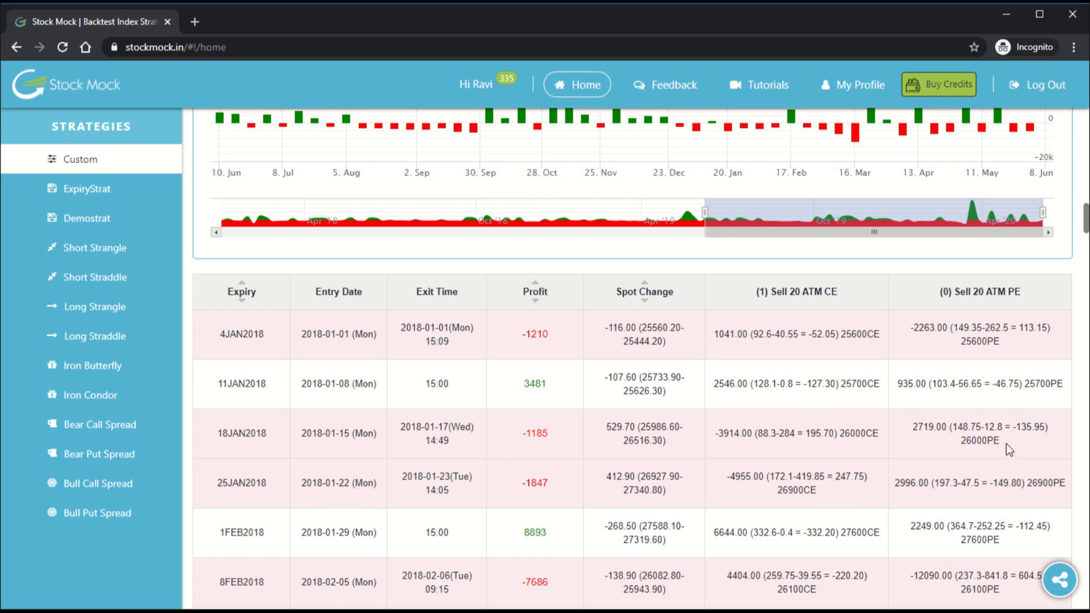
{"action": "left_click_drag", "start_coordinate": [1005, 444], "coordinate": [325, 442]}
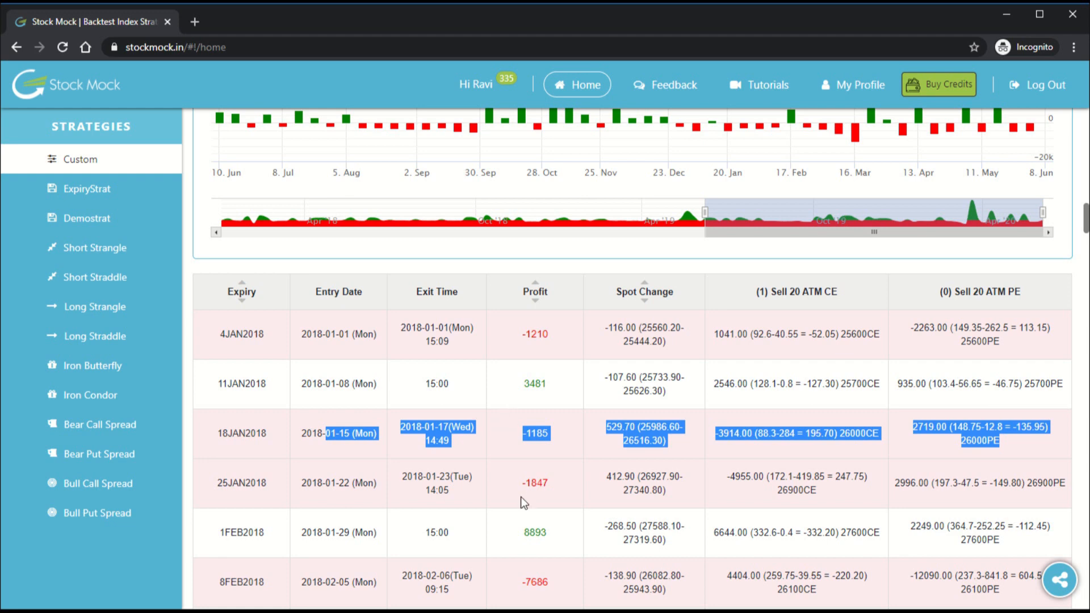
{"action": "scroll", "coordinate": [520, 496], "scroll_direction": "down", "scroll_amount": 5}
{"action": "scroll", "coordinate": [518, 515], "scroll_direction": "down", "scroll_amount": 4}
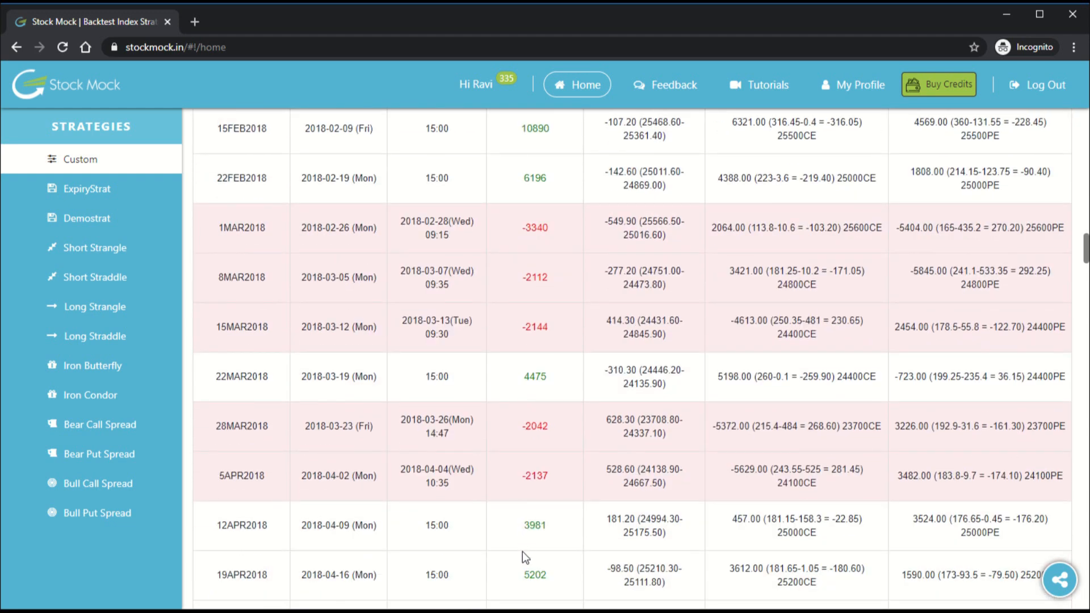
{"action": "scroll", "coordinate": [522, 550], "scroll_direction": "up", "scroll_amount": 15}
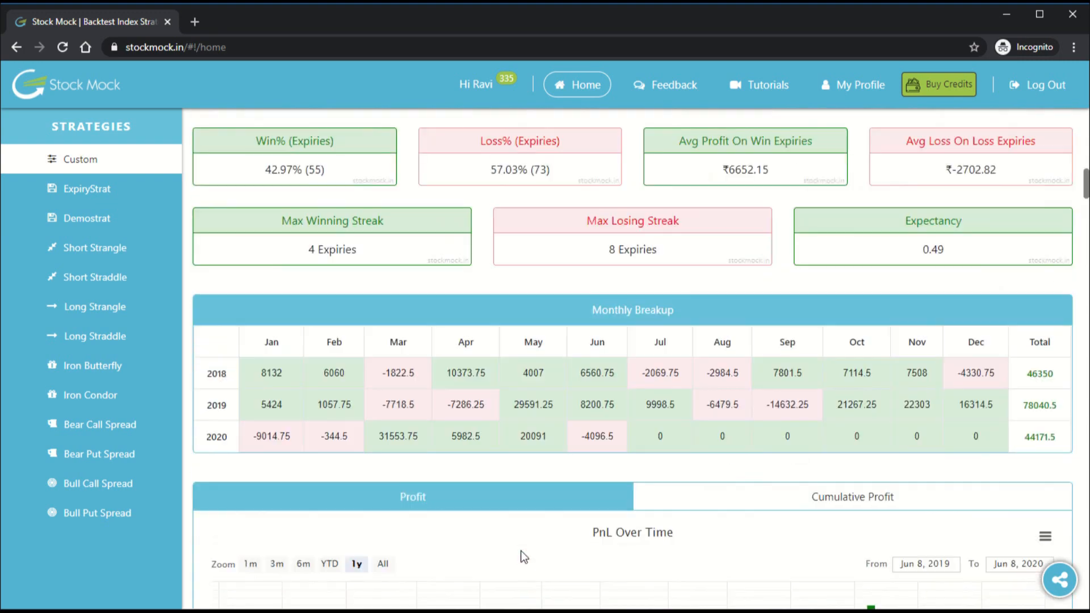
Step: Replace the strategy stop loss with individual 25% stop losses on the Banknifty ATM PUT and CALL legs
{"action": "scroll", "coordinate": [515, 553], "scroll_direction": "up", "scroll_amount": 9}
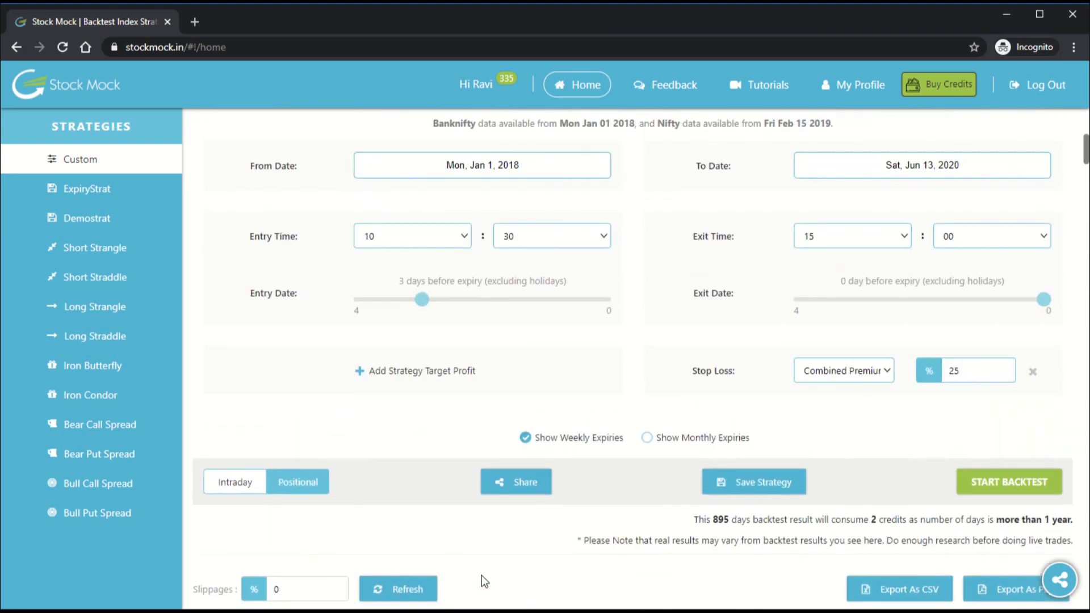
{"action": "scroll", "coordinate": [547, 521], "scroll_direction": "up", "scroll_amount": 3}
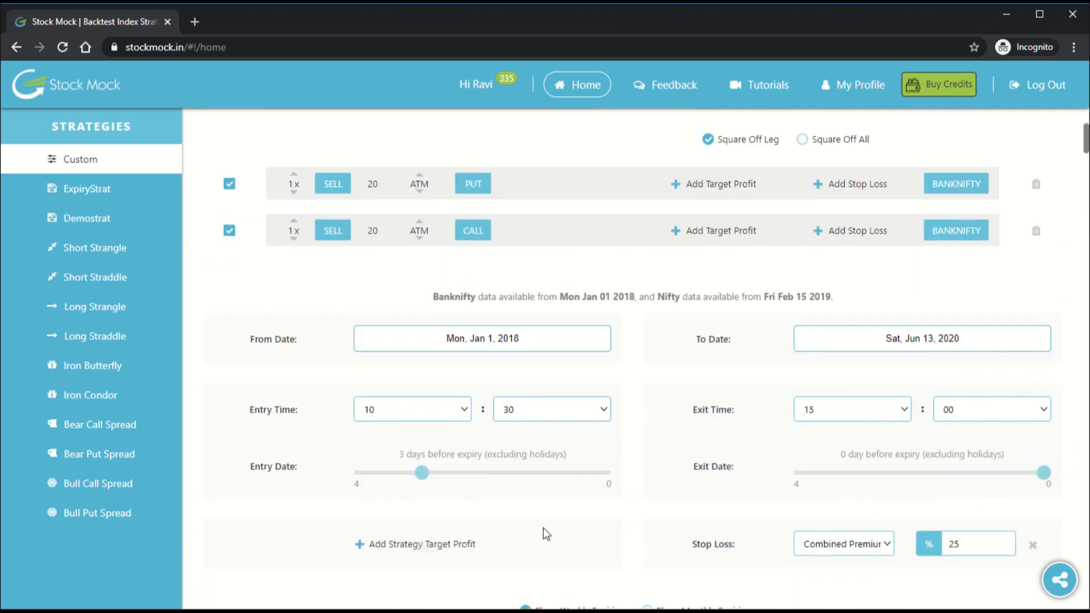
{"action": "scroll", "coordinate": [546, 528], "scroll_direction": "down", "scroll_amount": 2}
{"action": "left_click", "coordinate": [1033, 445]}
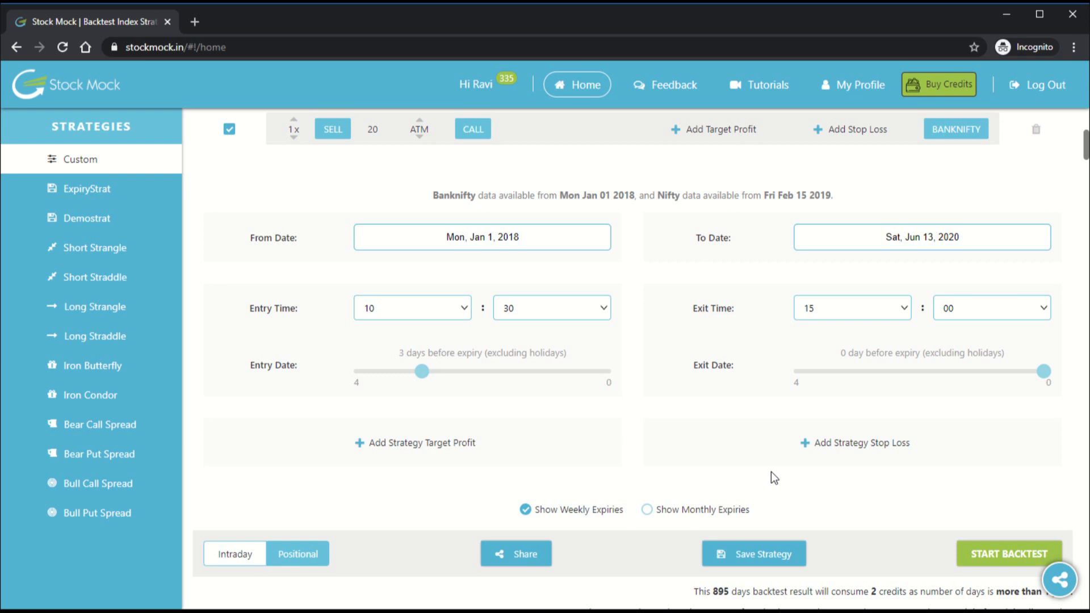
{"action": "scroll", "coordinate": [771, 471], "scroll_direction": "up", "scroll_amount": 4}
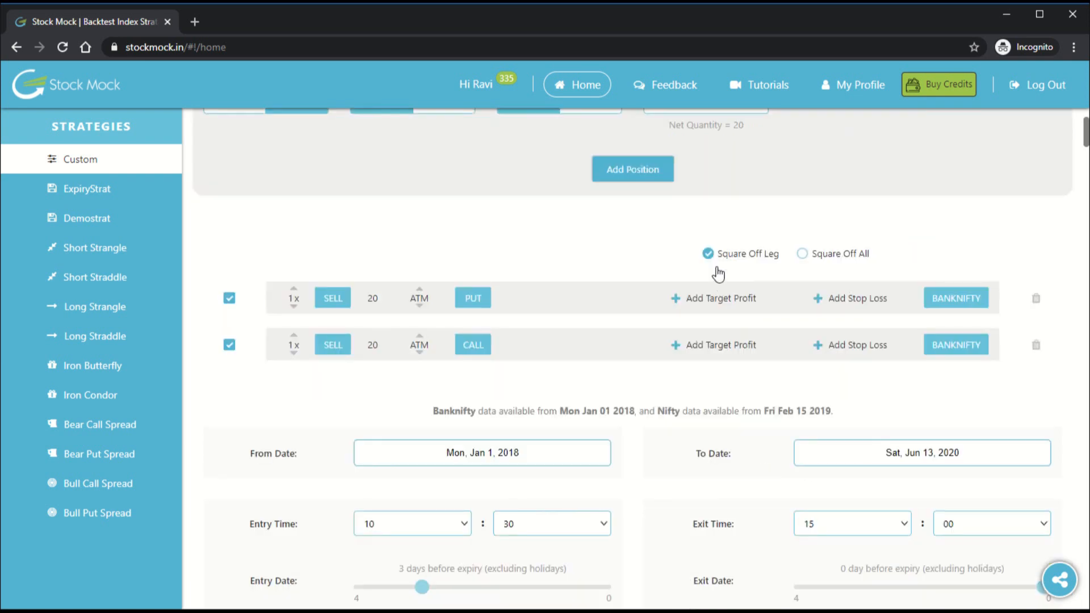
{"action": "left_click", "coordinate": [857, 304]}
{"action": "left_click", "coordinate": [850, 351]}
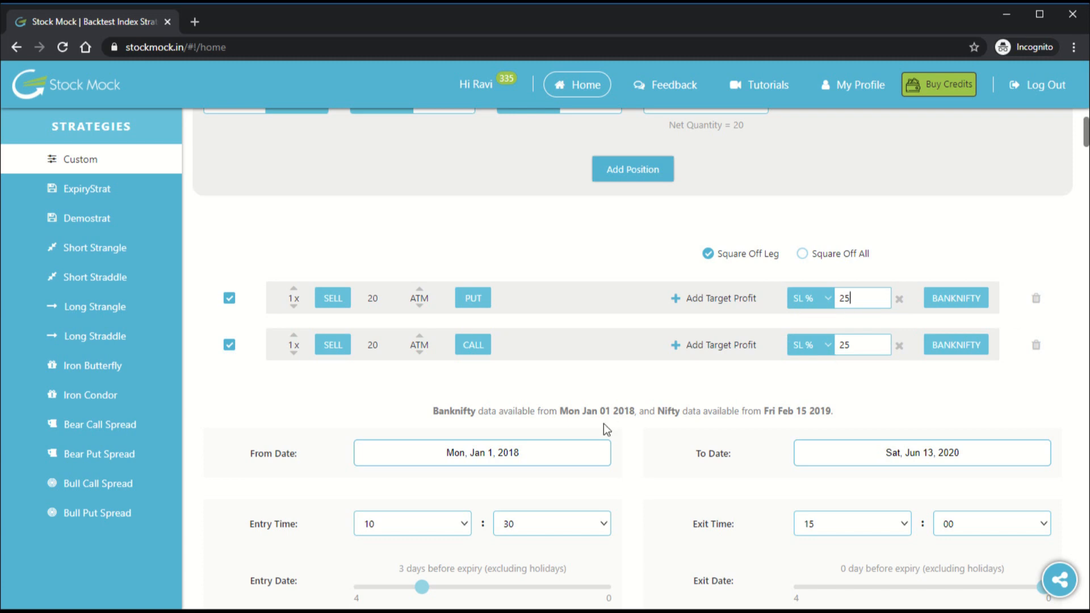
Step: Keep the Square Off Leg option selected and run the backtest with the individual leg stop losses
{"action": "scroll", "coordinate": [604, 423], "scroll_direction": "down", "scroll_amount": 5}
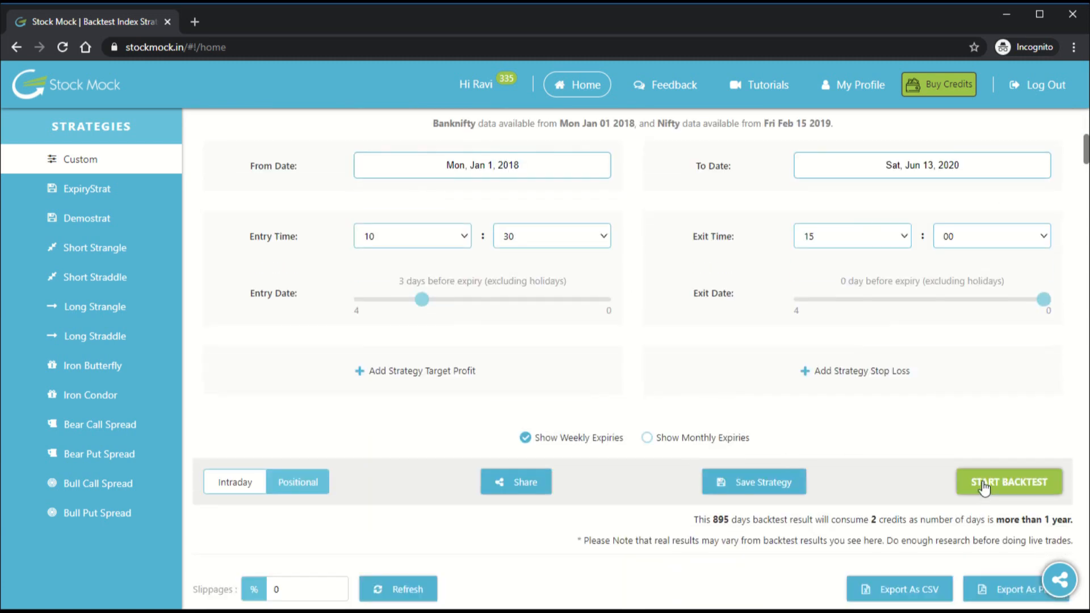
{"action": "scroll", "coordinate": [741, 387], "scroll_direction": "up", "scroll_amount": 6}
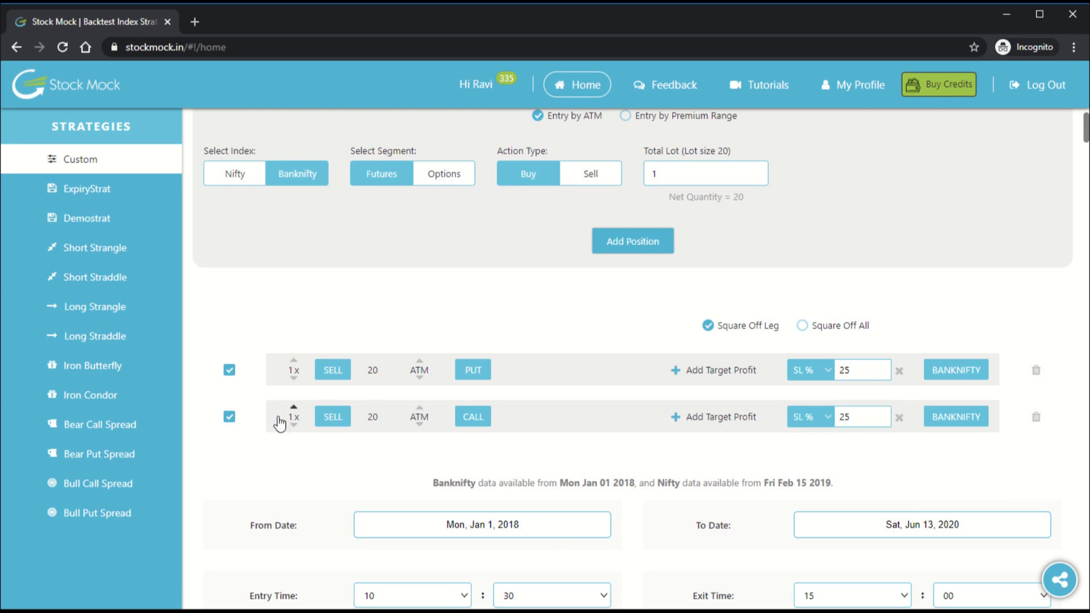
{"action": "left_click", "coordinate": [805, 335]}
{"action": "left_click", "coordinate": [754, 338]}
{"action": "scroll", "coordinate": [827, 445], "scroll_direction": "down", "scroll_amount": 5}
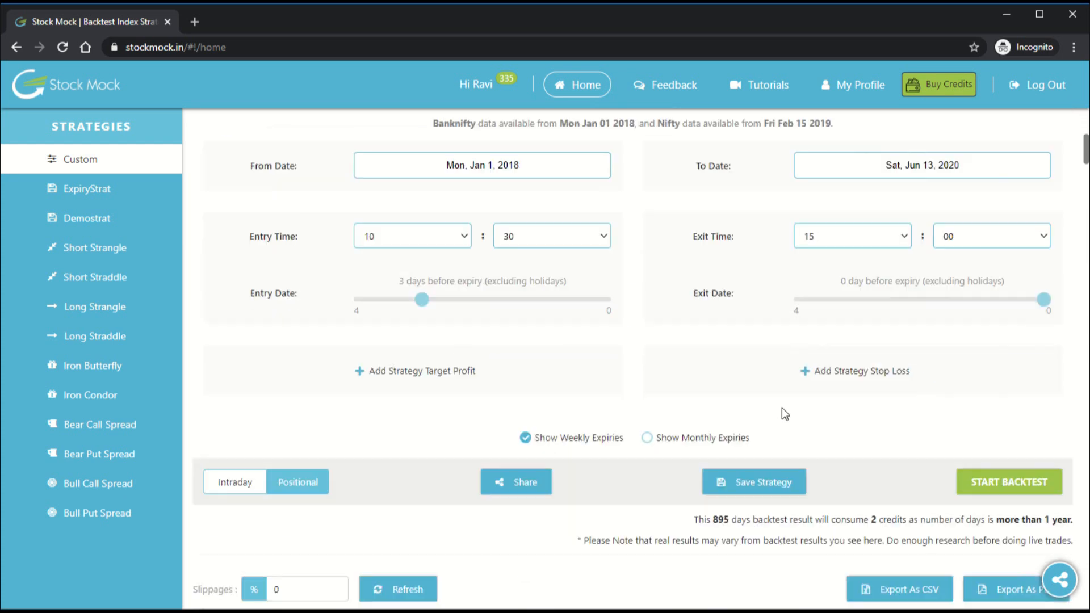
{"action": "left_click", "coordinate": [1020, 486]}
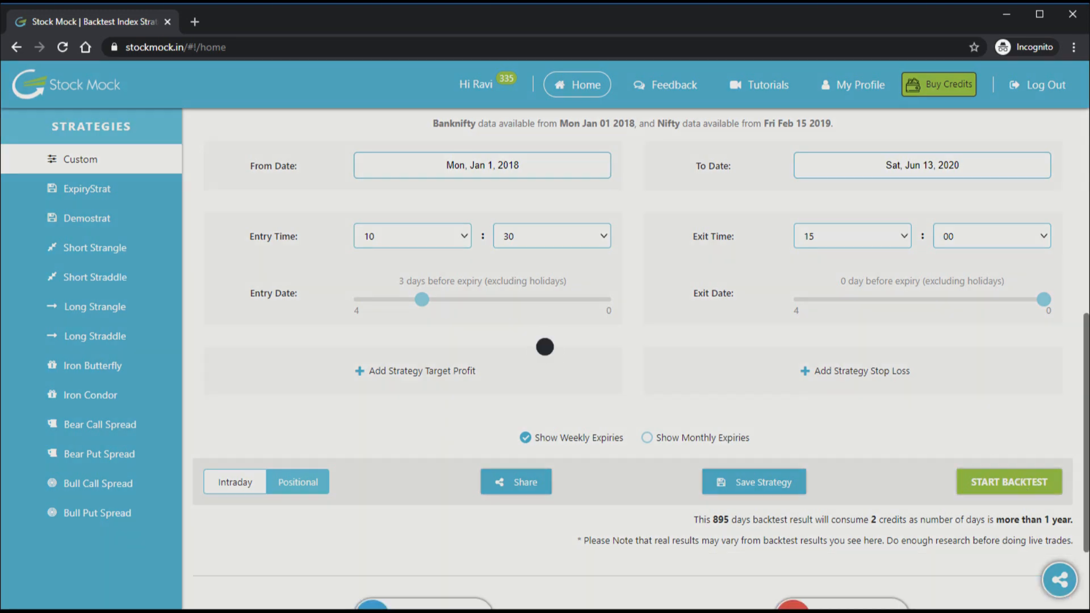
Step: Show the PnL chart of the leg stop loss backtest for all dates and review its profit and loss summary
{"action": "scroll", "coordinate": [836, 362], "scroll_direction": "down", "scroll_amount": 5}
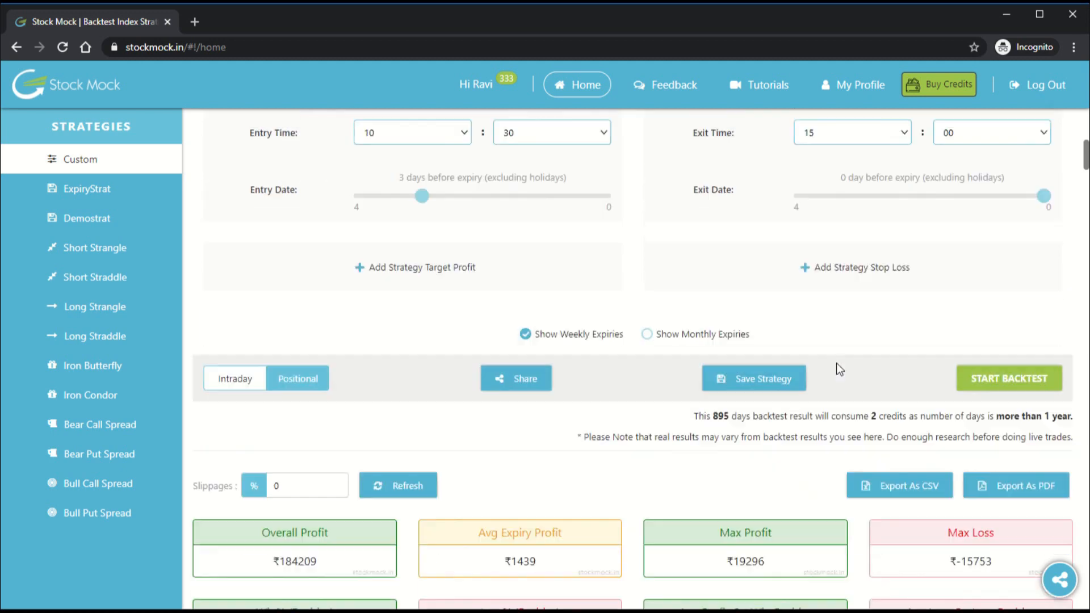
{"action": "scroll", "coordinate": [836, 363], "scroll_direction": "down", "scroll_amount": 4}
{"action": "scroll", "coordinate": [836, 363], "scroll_direction": "down", "scroll_amount": 3}
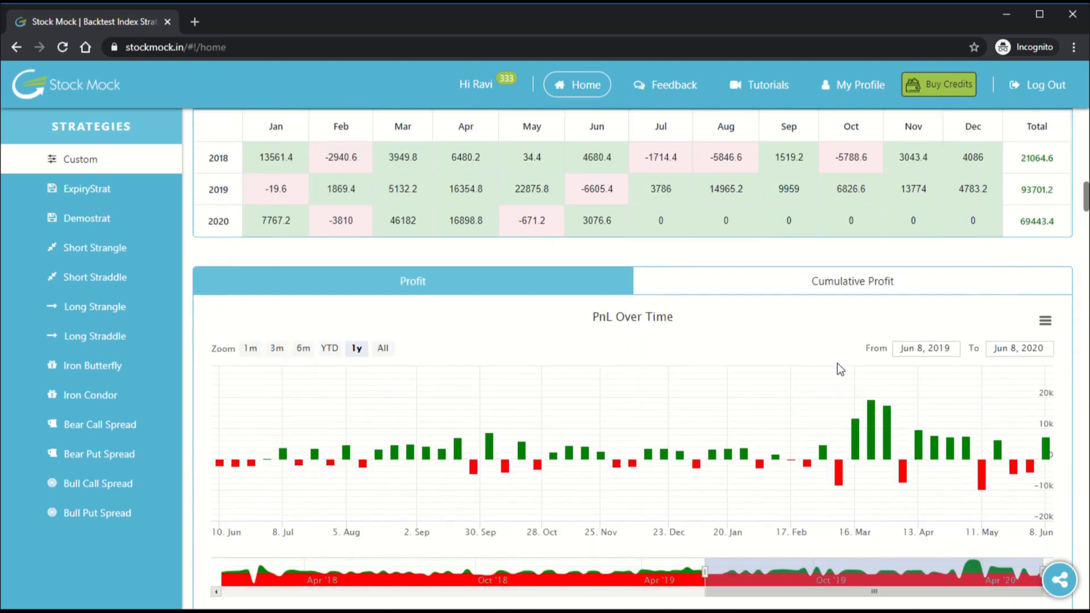
{"action": "left_click", "coordinate": [382, 350]}
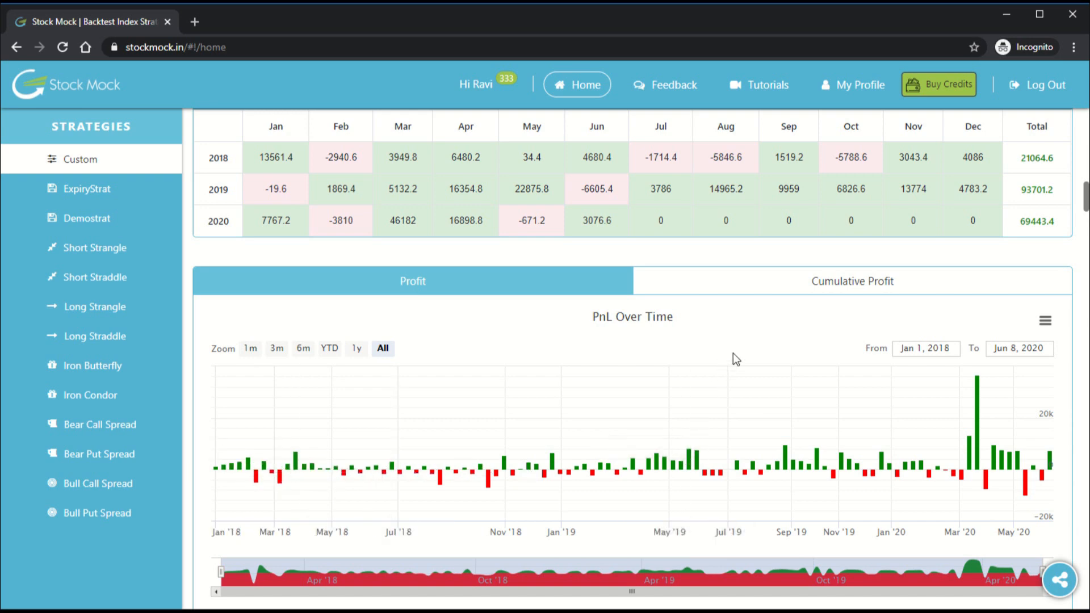
{"action": "scroll", "coordinate": [719, 380], "scroll_direction": "up", "scroll_amount": 15}
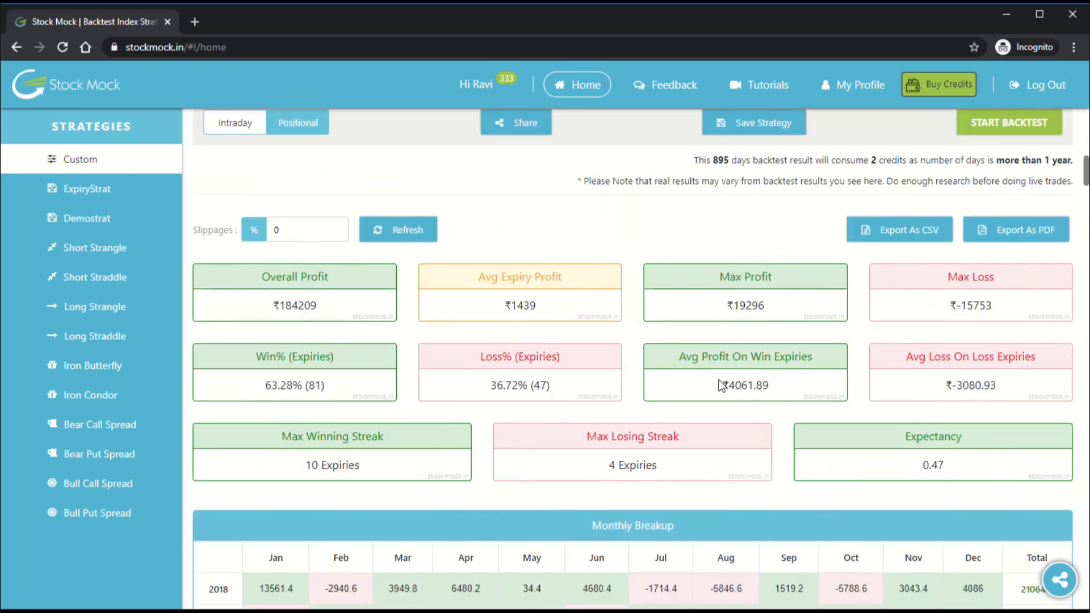
{"action": "scroll", "coordinate": [744, 361], "scroll_direction": "up", "scroll_amount": 3}
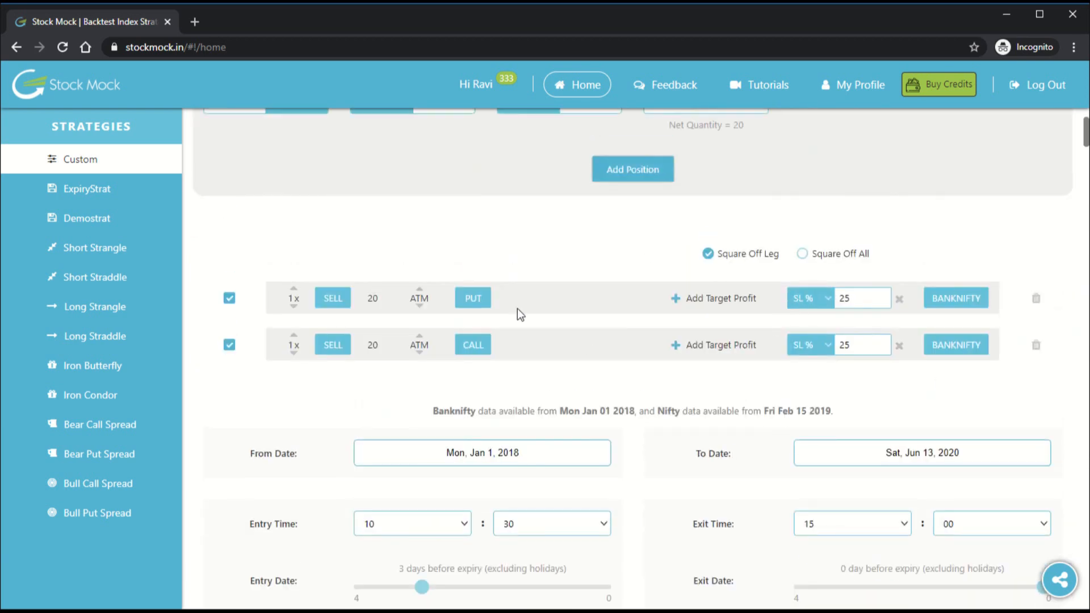
Step: Add a strategy stop loss alongside the 25% stop losses on the two legs
{"action": "scroll", "coordinate": [652, 429], "scroll_direction": "down", "scroll_amount": 5}
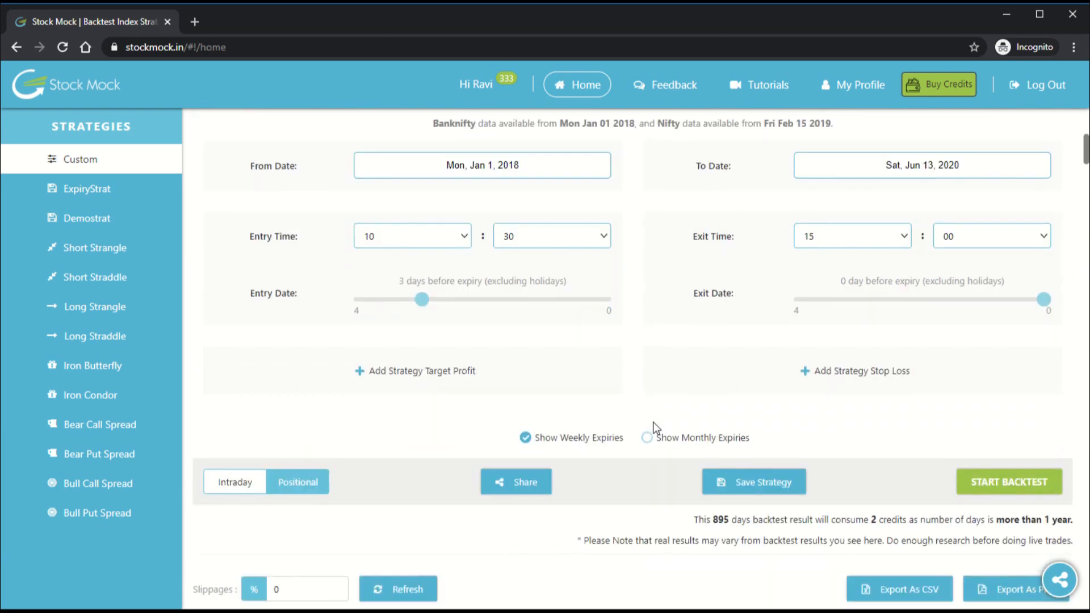
{"action": "scroll", "coordinate": [653, 422], "scroll_direction": "up", "scroll_amount": 3}
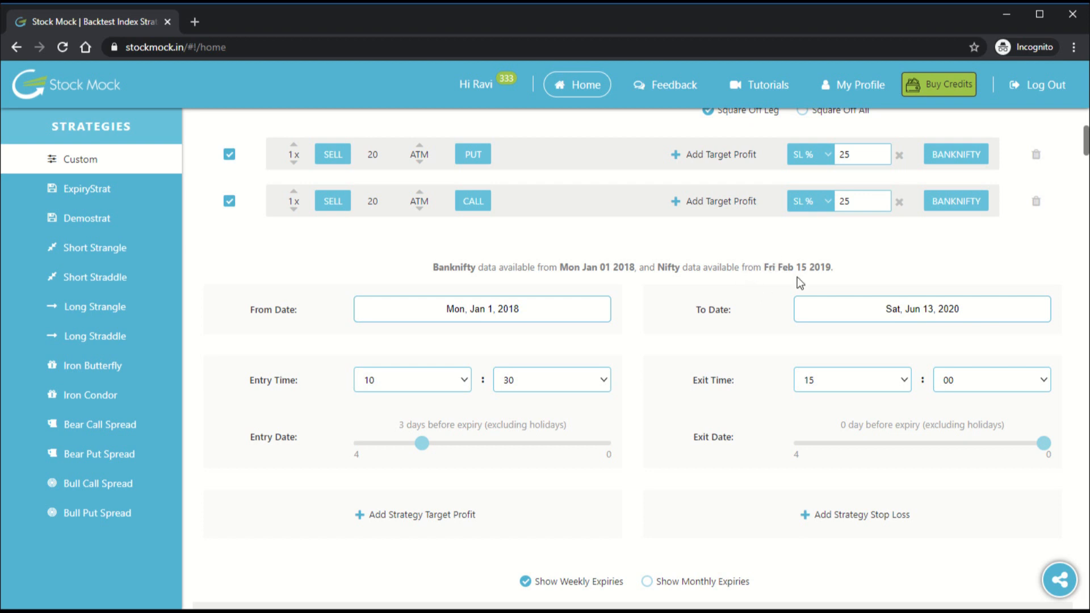
{"action": "scroll", "coordinate": [797, 282], "scroll_direction": "up", "scroll_amount": 1}
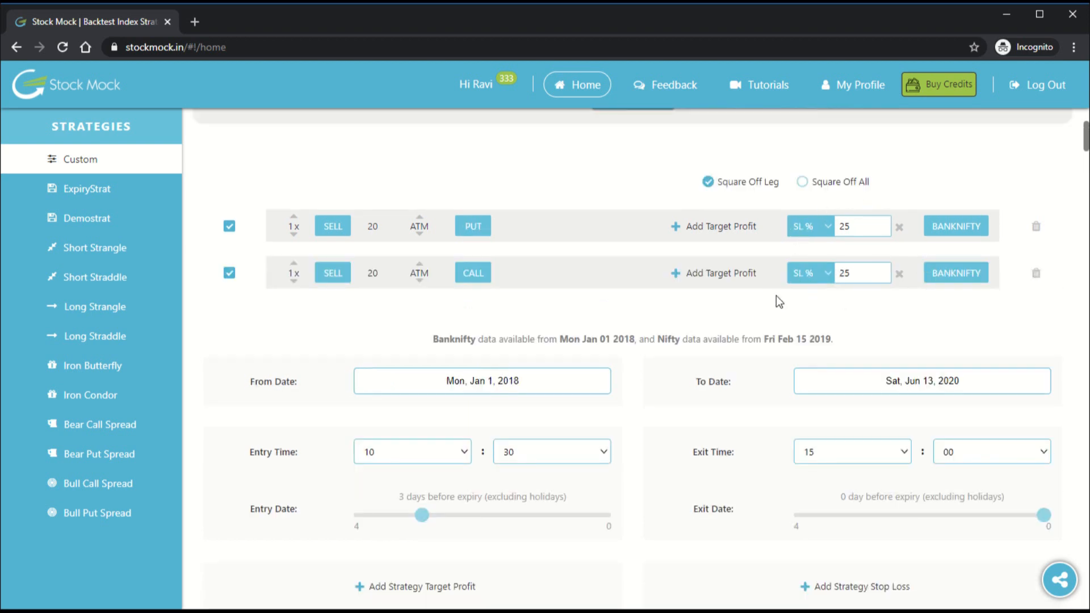
{"action": "scroll", "coordinate": [789, 316], "scroll_direction": "down", "scroll_amount": 2}
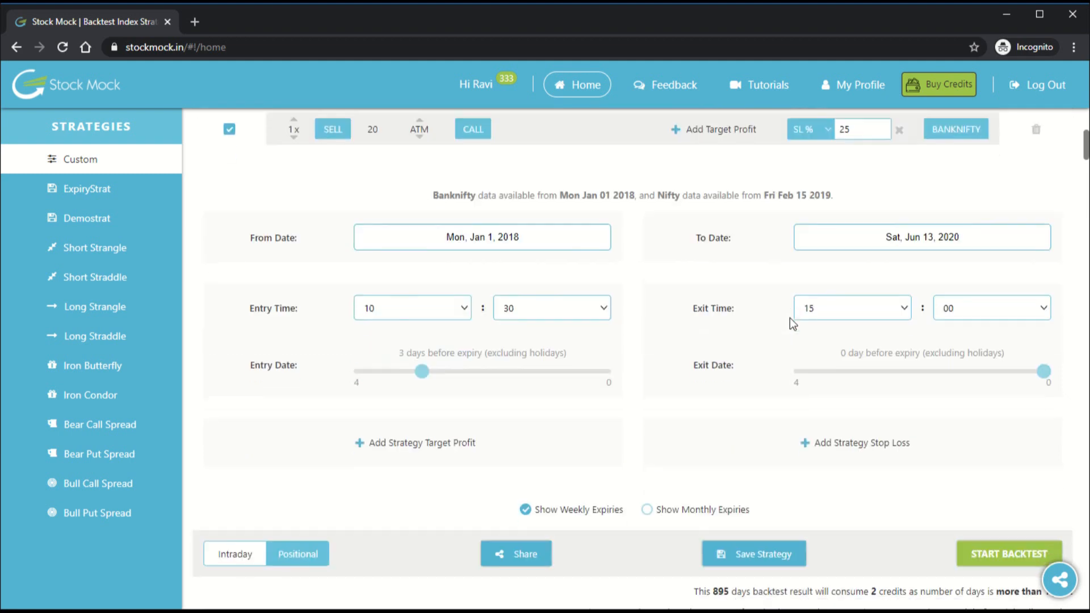
{"action": "scroll", "coordinate": [792, 323], "scroll_direction": "down", "scroll_amount": 2}
{"action": "left_click", "coordinate": [862, 306]}
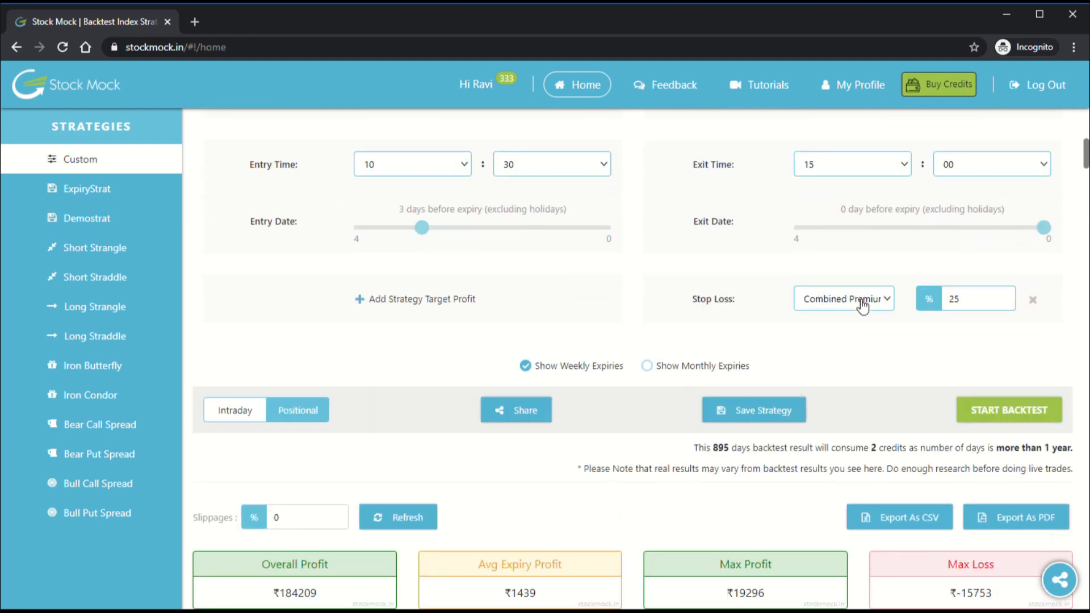
Step: Set the strategy stop loss to a Total MTM of 10000 and rerun the backtest
{"action": "scroll", "coordinate": [668, 326], "scroll_direction": "up", "scroll_amount": 6}
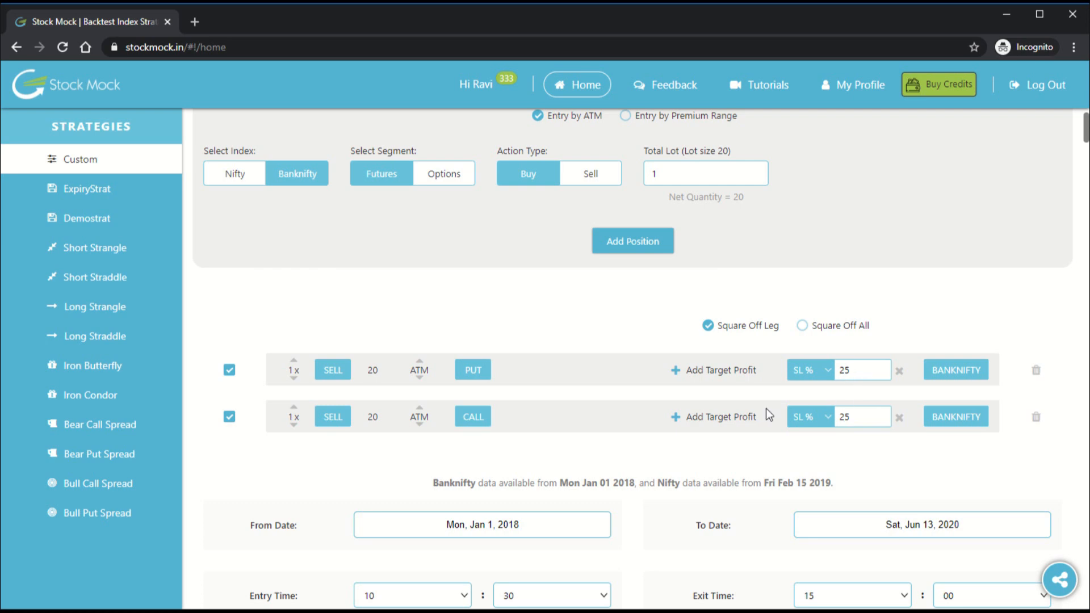
{"action": "scroll", "coordinate": [713, 419], "scroll_direction": "down", "scroll_amount": 6}
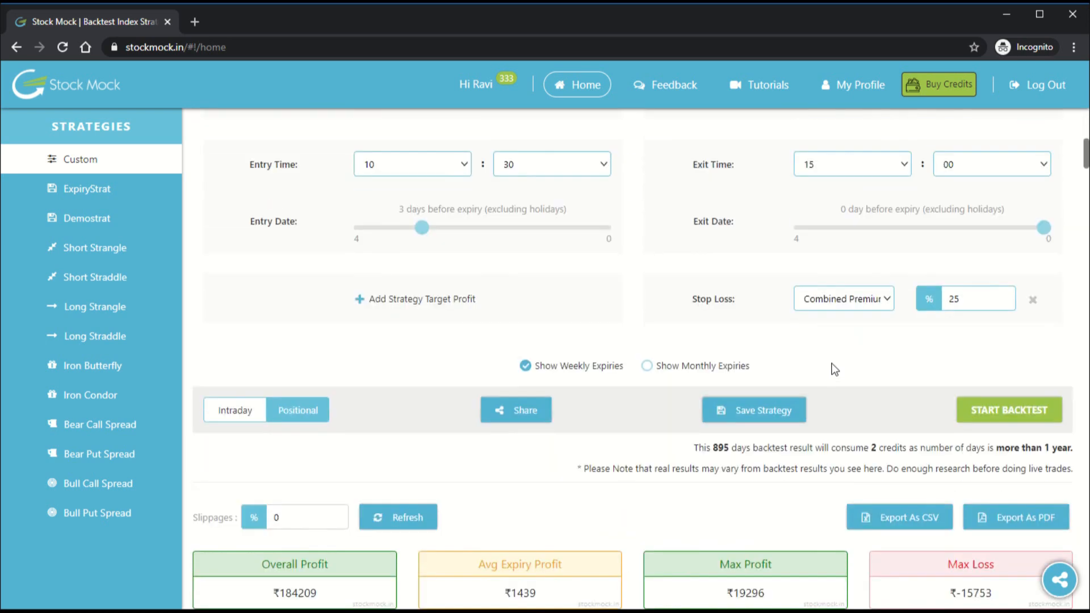
{"action": "left_click", "coordinate": [885, 299]}
{"action": "left_click", "coordinate": [866, 327]}
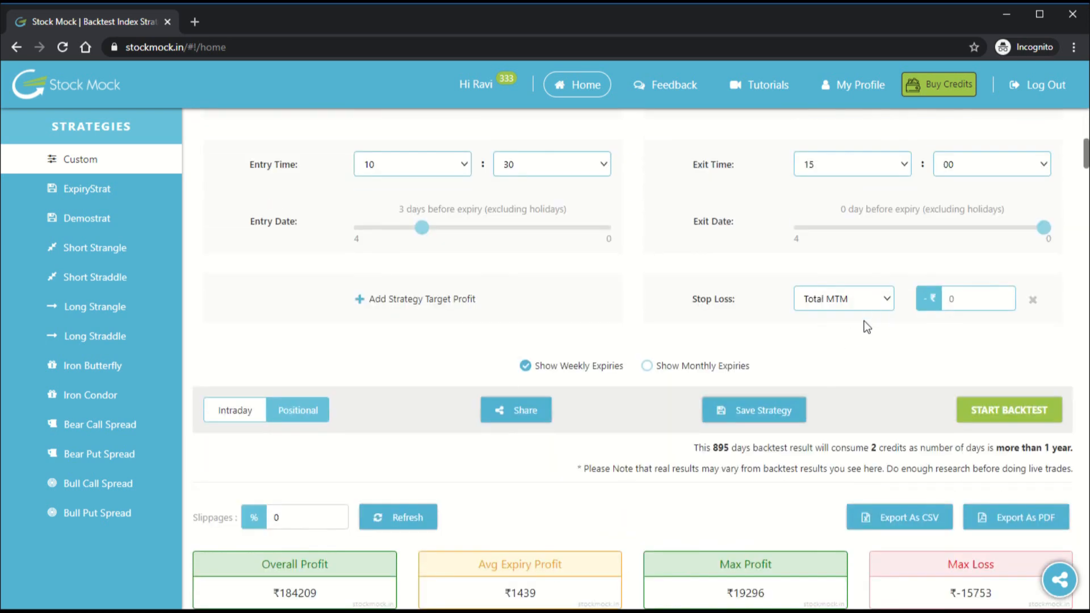
{"action": "left_click", "coordinate": [970, 299]}
{"action": "type", "text": "10000"}
{"action": "left_click", "coordinate": [985, 406]}
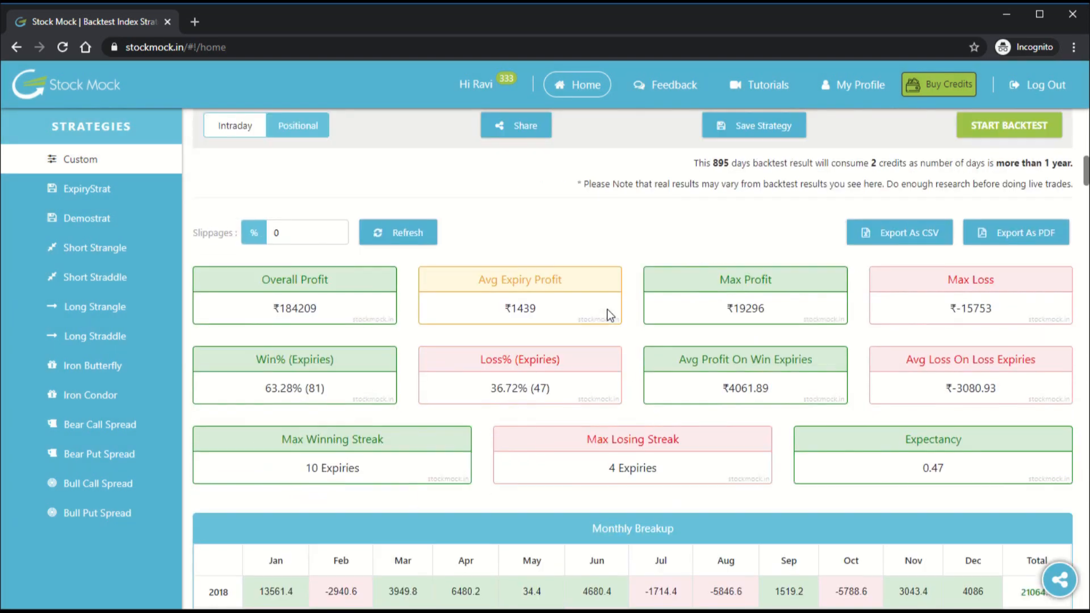
Step: Review the PnL chart and the leg settings of the backtest combining leg and Total MTM stop losses
{"action": "scroll", "coordinate": [607, 309], "scroll_direction": "down", "scroll_amount": 4}
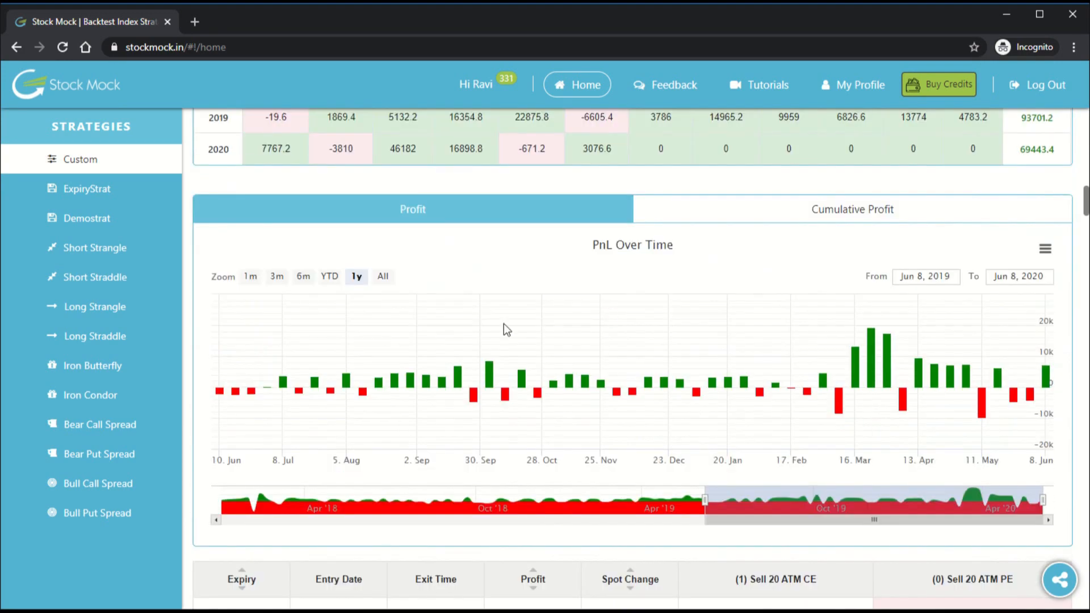
{"action": "scroll", "coordinate": [418, 255], "scroll_direction": "up", "scroll_amount": 20}
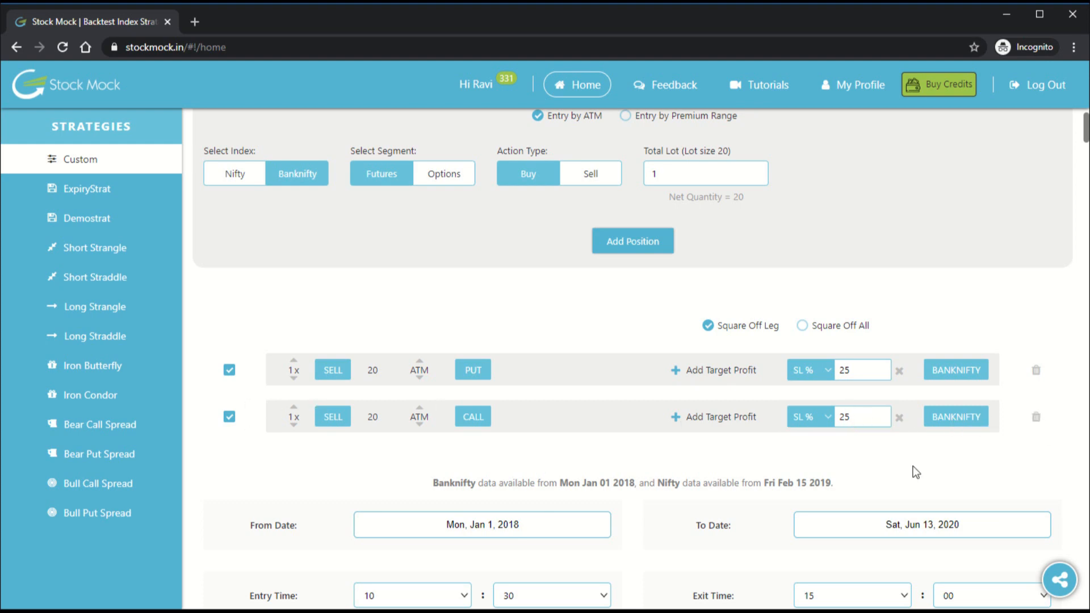
Step: Compare the leg stop losses, the strategy stop loss and the profit summary of the combined stop loss backtest
{"action": "scroll", "coordinate": [631, 409], "scroll_direction": "down", "scroll_amount": 5}
{"action": "scroll", "coordinate": [633, 414], "scroll_direction": "down", "scroll_amount": 4}
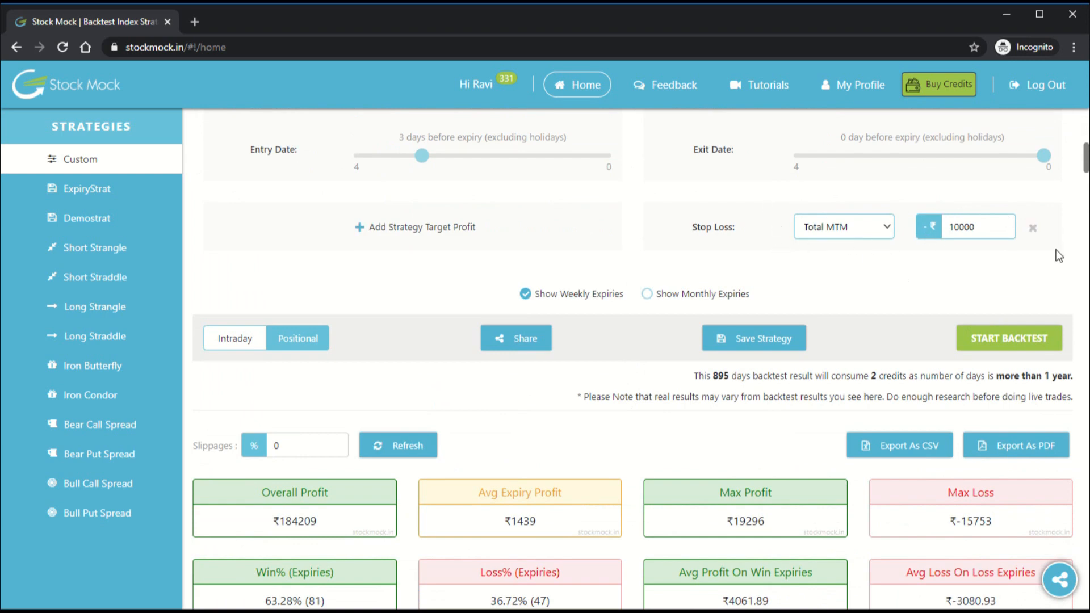
{"action": "scroll", "coordinate": [604, 301], "scroll_direction": "up", "scroll_amount": 1}
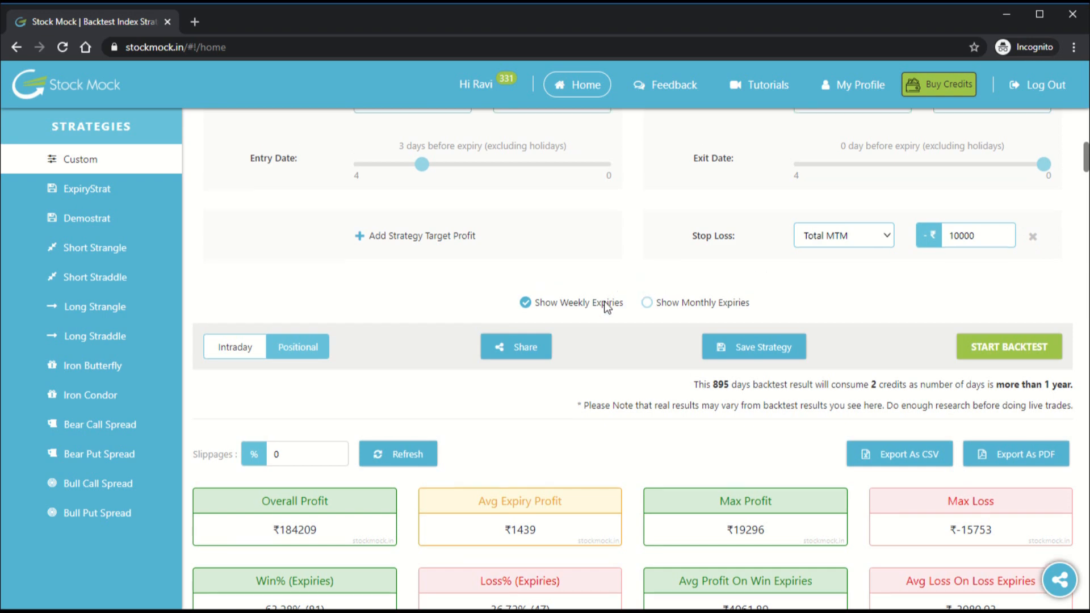
{"action": "scroll", "coordinate": [603, 301], "scroll_direction": "up", "scroll_amount": 9}
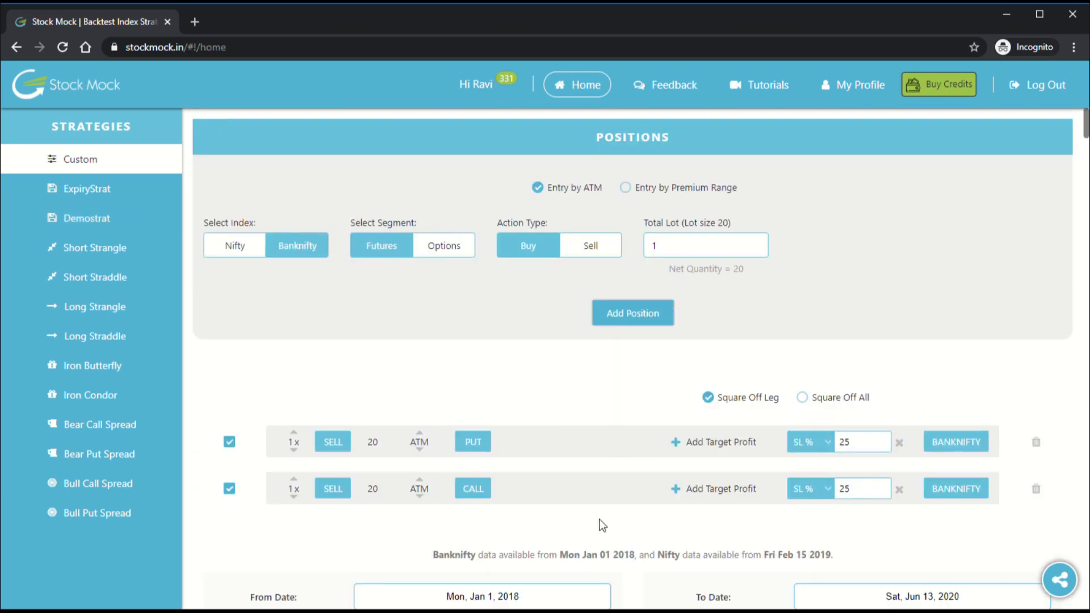
{"action": "scroll", "coordinate": [752, 451], "scroll_direction": "down", "scroll_amount": 15}
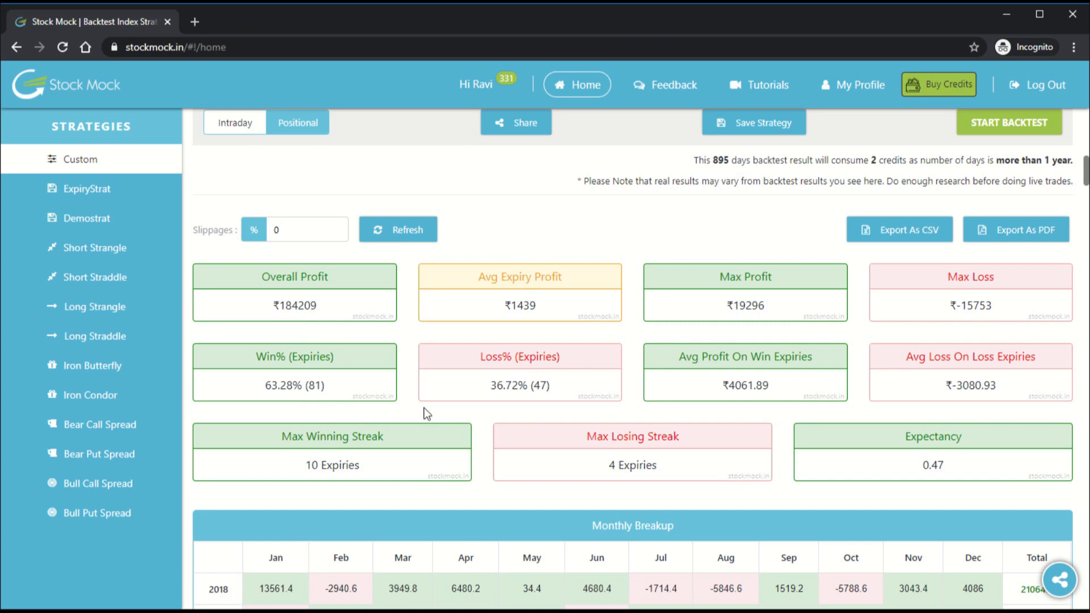
{"action": "scroll", "coordinate": [518, 417], "scroll_direction": "up", "scroll_amount": 6}
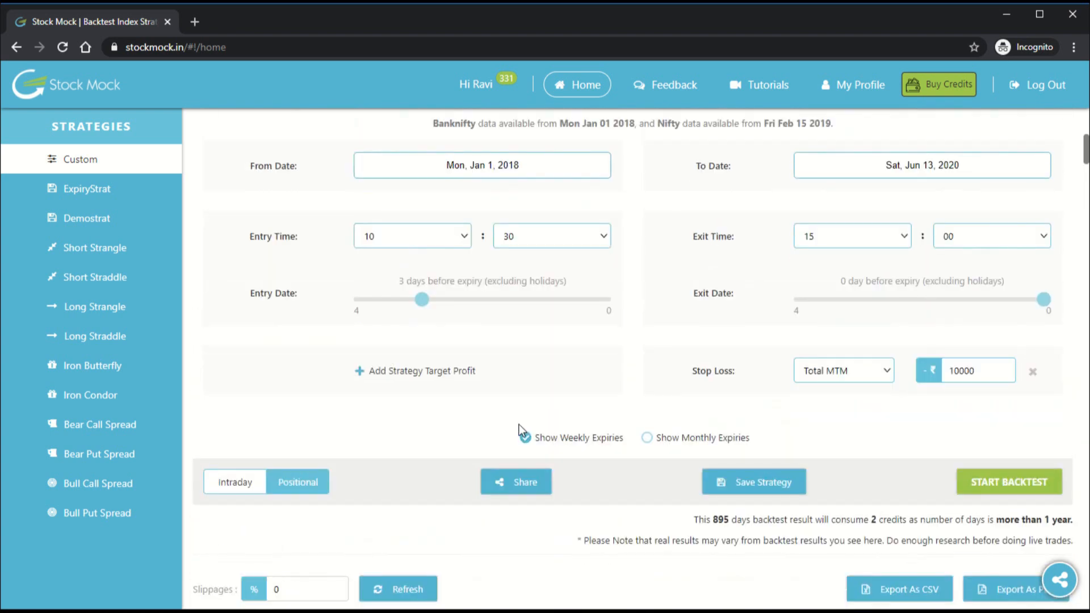
Step: Remove and re-add the 25% stop losses on the put and call legs, adding a target profit to each leg
{"action": "scroll", "coordinate": [518, 425], "scroll_direction": "up", "scroll_amount": 6}
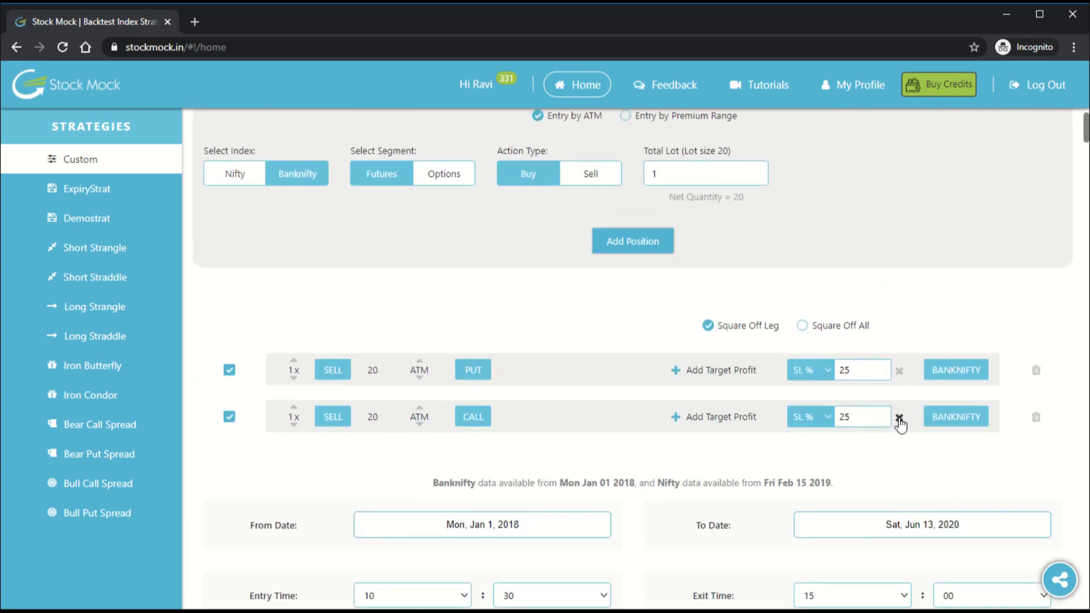
{"action": "left_click", "coordinate": [899, 418]}
{"action": "left_click", "coordinate": [898, 371]}
{"action": "left_click", "coordinate": [718, 416]}
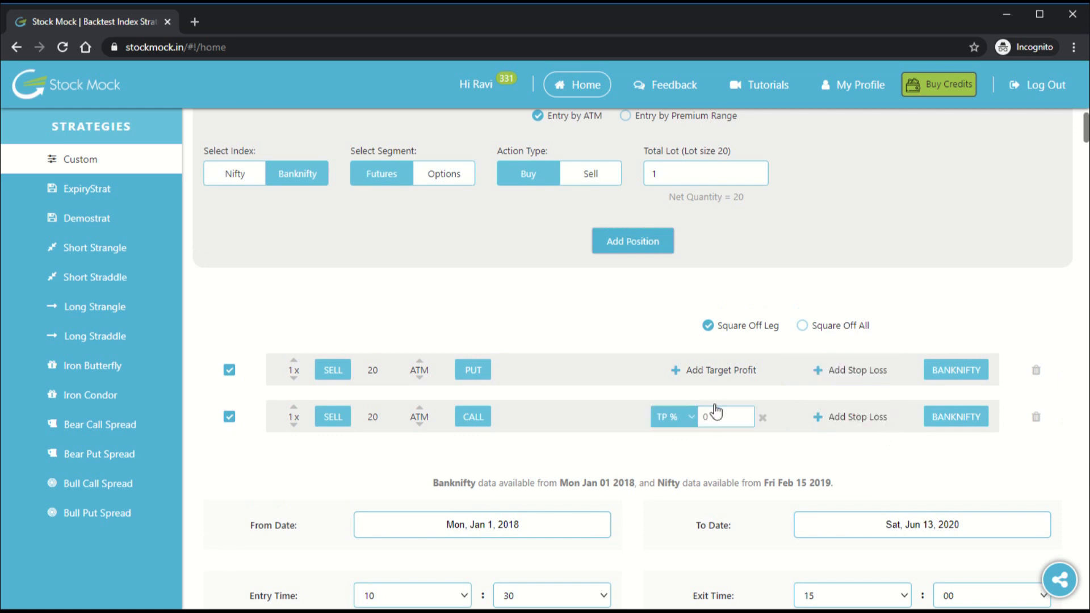
{"action": "left_click", "coordinate": [720, 370]}
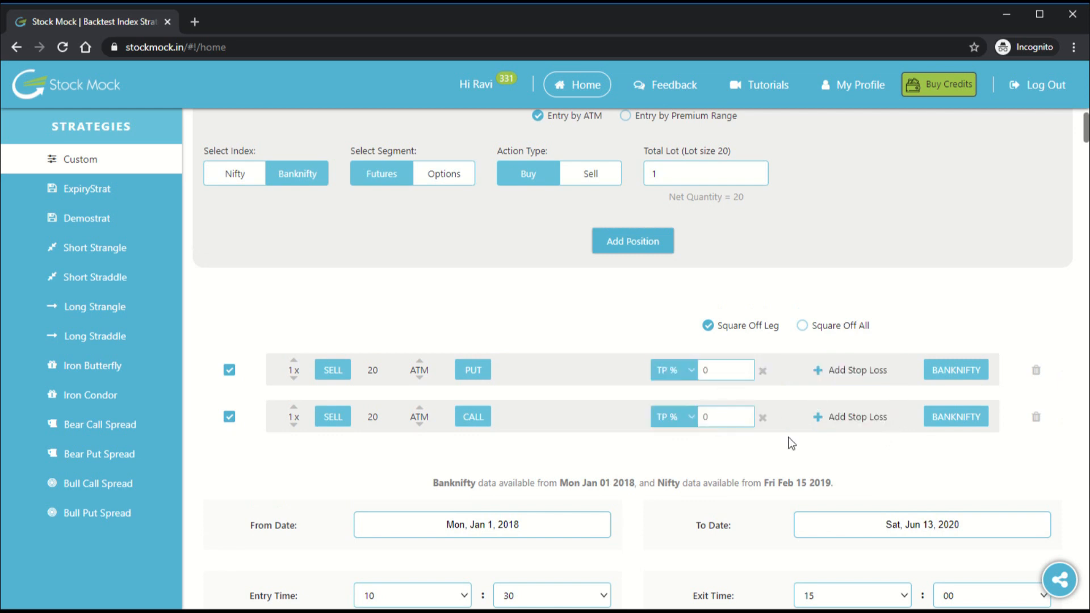
{"action": "left_click", "coordinate": [863, 379]}
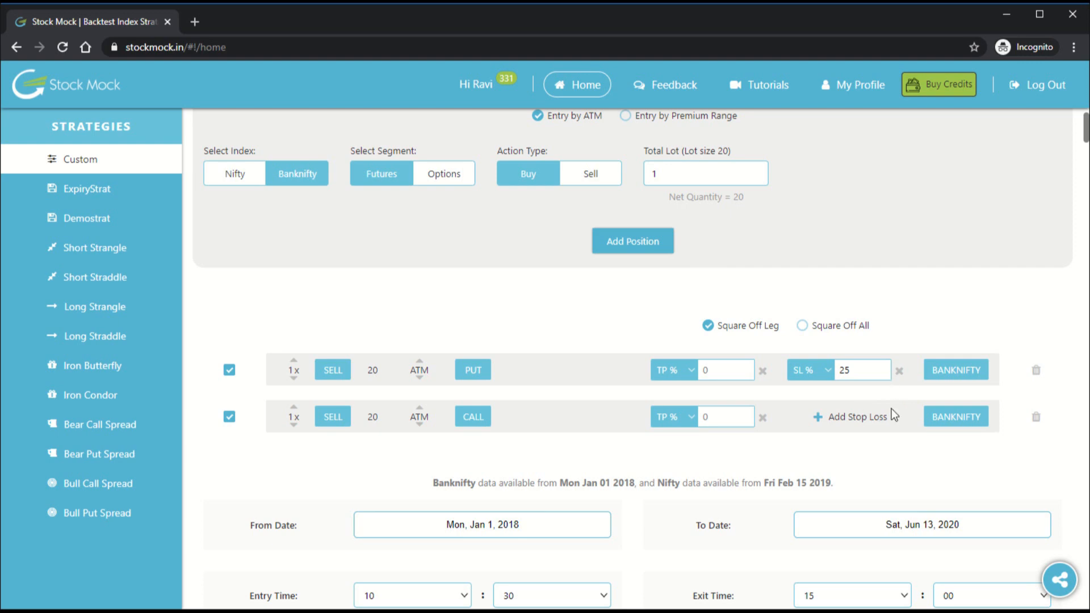
{"action": "scroll", "coordinate": [892, 394], "scroll_direction": "down", "scroll_amount": 1}
{"action": "left_click", "coordinate": [863, 350]}
Step: Remove the Total MTM strategy stop loss
{"action": "scroll", "coordinate": [851, 432], "scroll_direction": "down", "scroll_amount": 2}
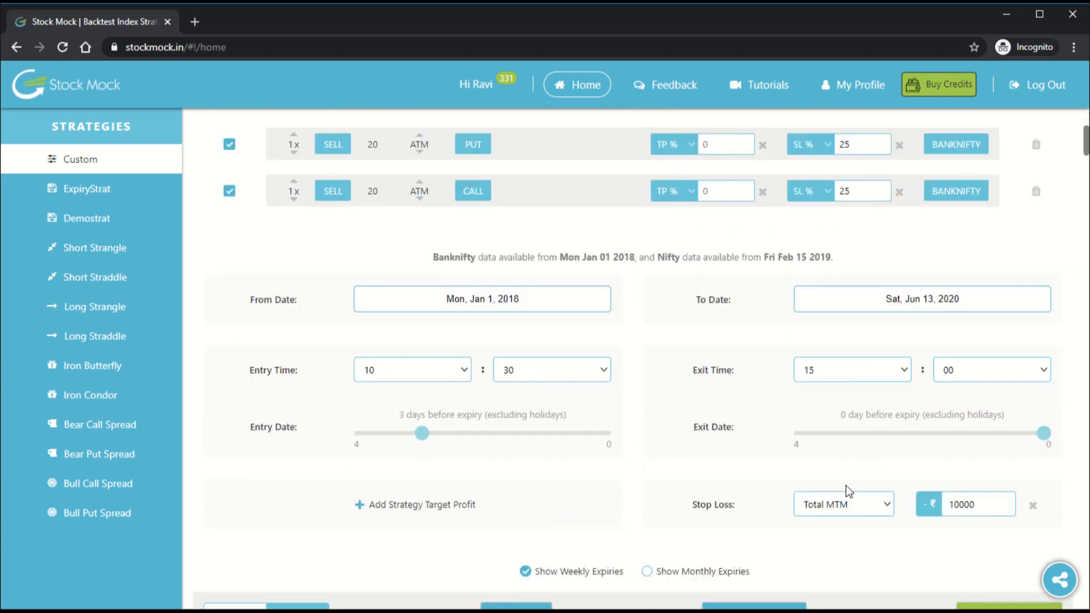
{"action": "scroll", "coordinate": [845, 491], "scroll_direction": "down", "scroll_amount": 1}
{"action": "left_click", "coordinate": [1032, 441]}
Step: Set the target profit of both the put and call legs to 25%
{"action": "scroll", "coordinate": [805, 408], "scroll_direction": "up", "scroll_amount": 6}
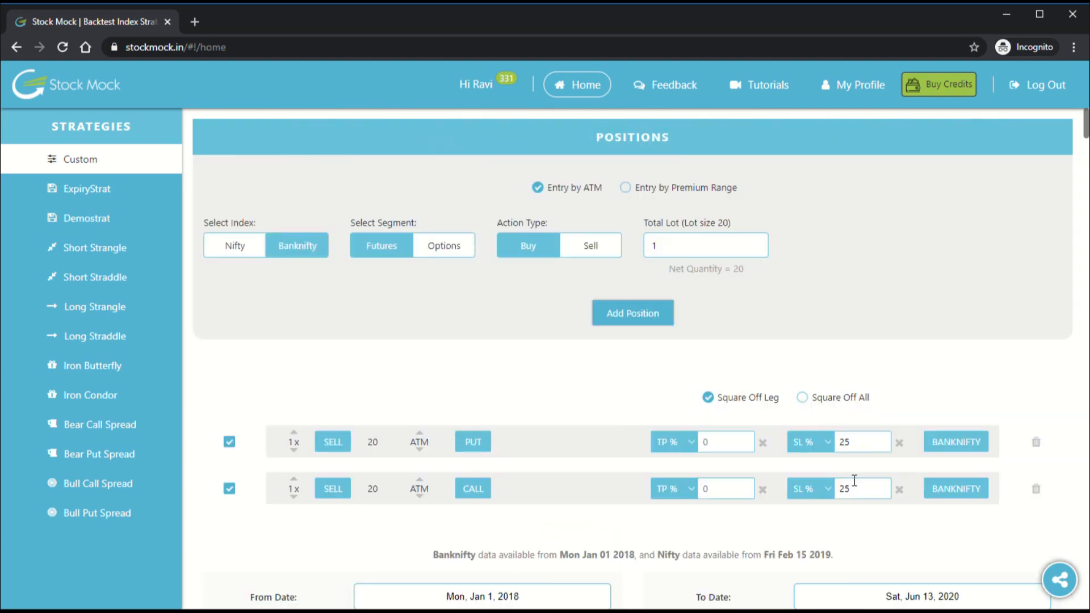
{"action": "left_click", "coordinate": [702, 443]}
{"action": "key", "text": "BackSpace"}
{"action": "type", "text": "25"}
{"action": "left_click", "coordinate": [703, 489]}
{"action": "key", "text": "BackSpace"}
{"action": "type", "text": "25"}
Step: Rerun the backtest with the leg target profits and stop losses and show its PnL chart for all dates
{"action": "scroll", "coordinate": [689, 491], "scroll_direction": "down", "scroll_amount": 5}
{"action": "scroll", "coordinate": [839, 494], "scroll_direction": "down", "scroll_amount": 5}
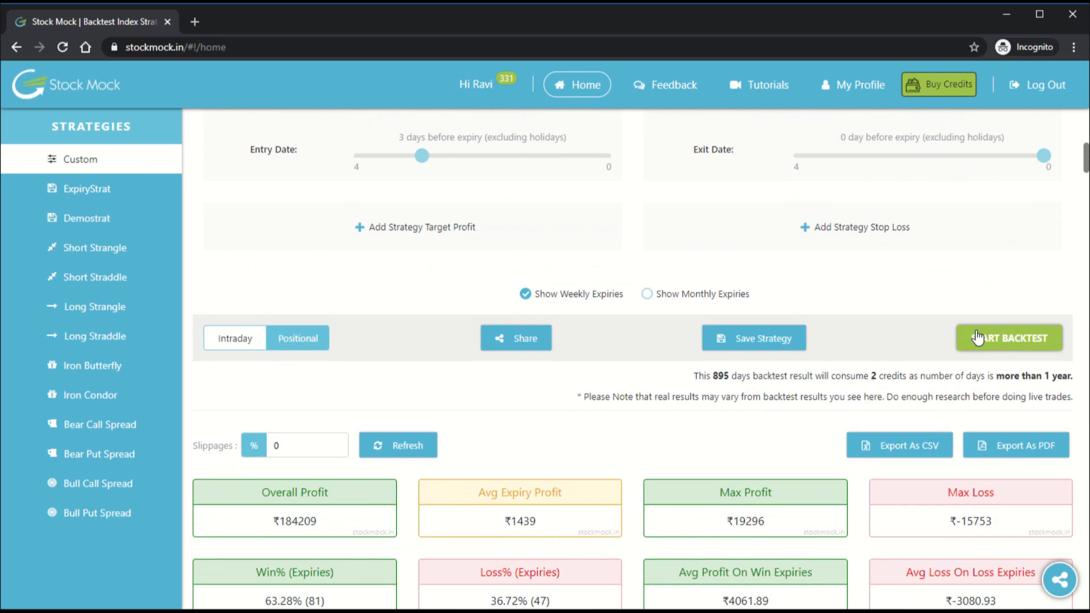
{"action": "left_click", "coordinate": [977, 337]}
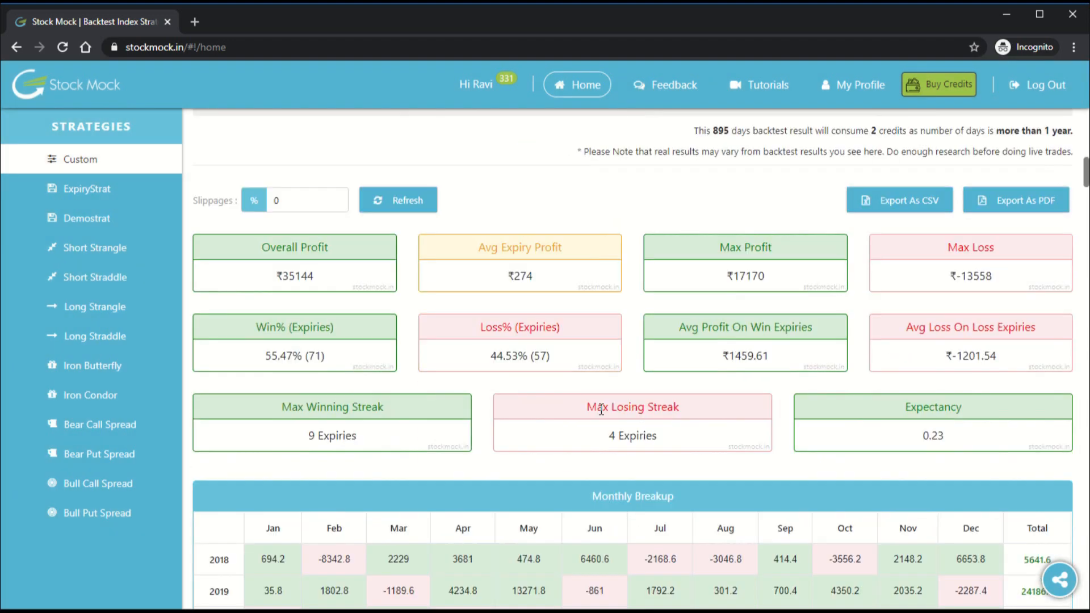
{"action": "scroll", "coordinate": [600, 410], "scroll_direction": "down", "scroll_amount": 7}
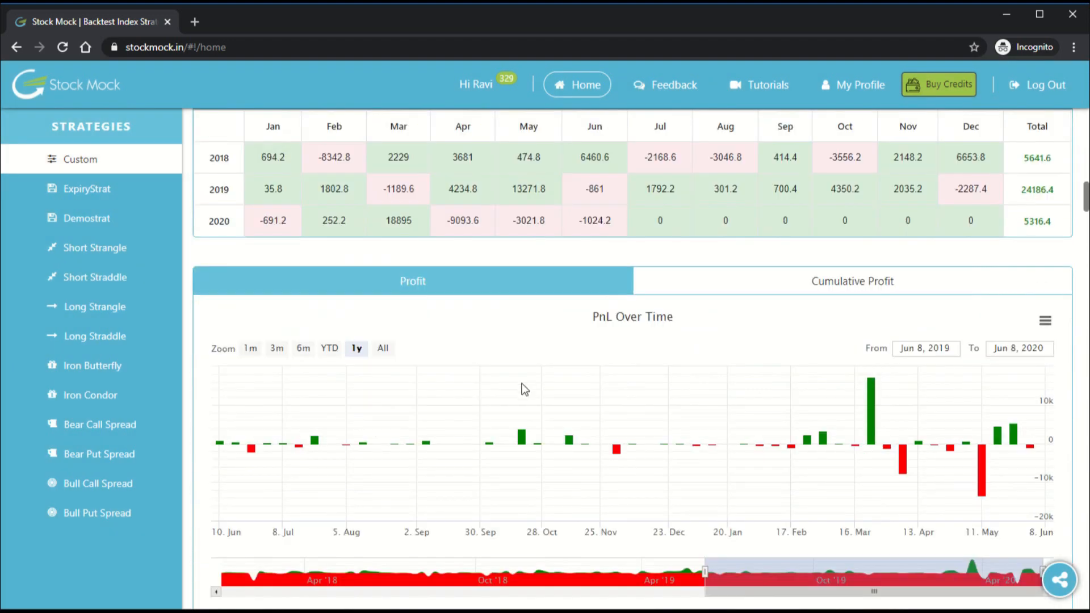
{"action": "left_click", "coordinate": [382, 347]}
Step: Examine the per-expiry results table for the entry and exit premiums of the call and put legs
{"action": "scroll", "coordinate": [601, 425], "scroll_direction": "down", "scroll_amount": 8}
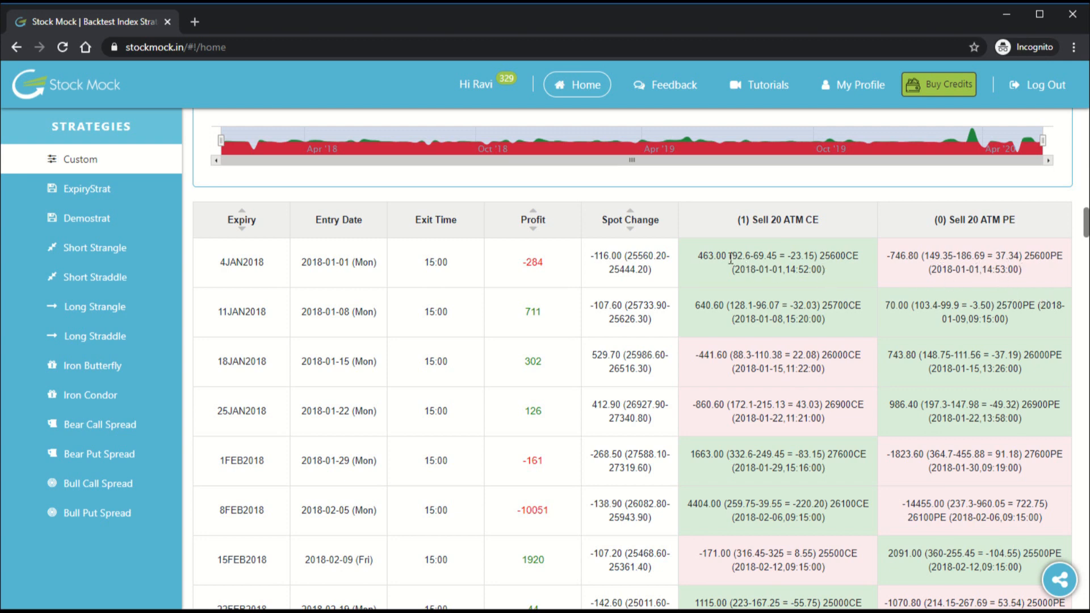
{"action": "left_click_drag", "start_coordinate": [735, 255], "coordinate": [774, 256]}
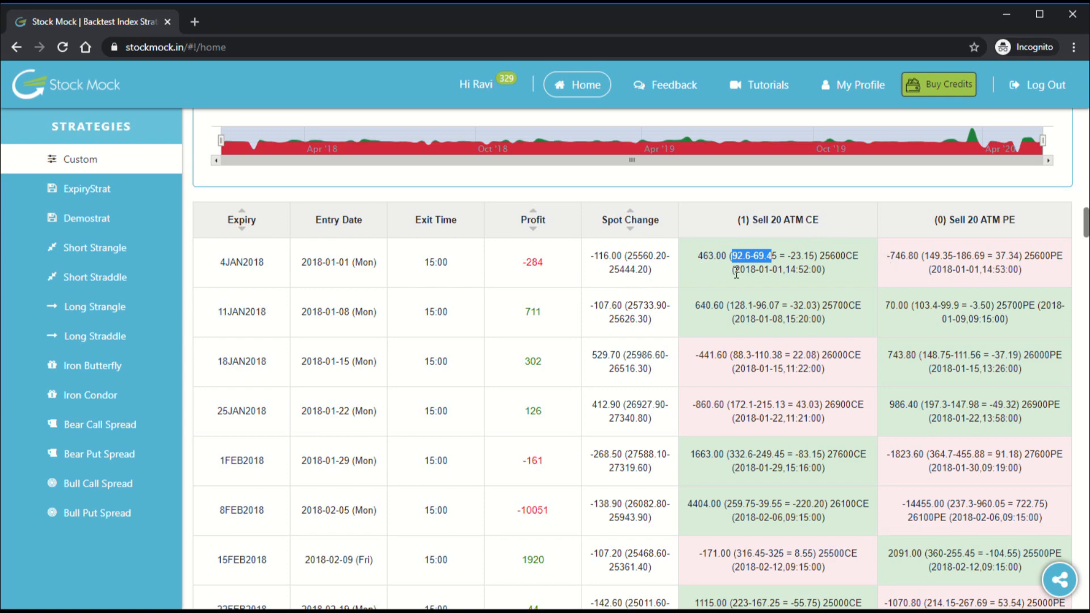
{"action": "scroll", "coordinate": [601, 396], "scroll_direction": "down", "scroll_amount": 7}
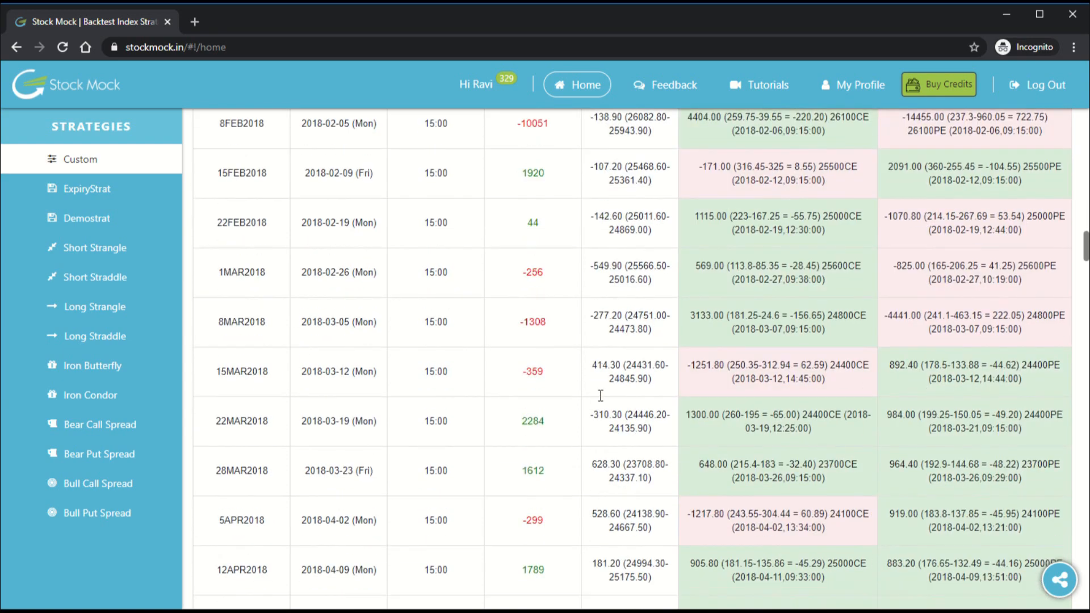
{"action": "scroll", "coordinate": [600, 396], "scroll_direction": "down", "scroll_amount": 15}
{"action": "scroll", "coordinate": [603, 401], "scroll_direction": "up", "scroll_amount": 20}
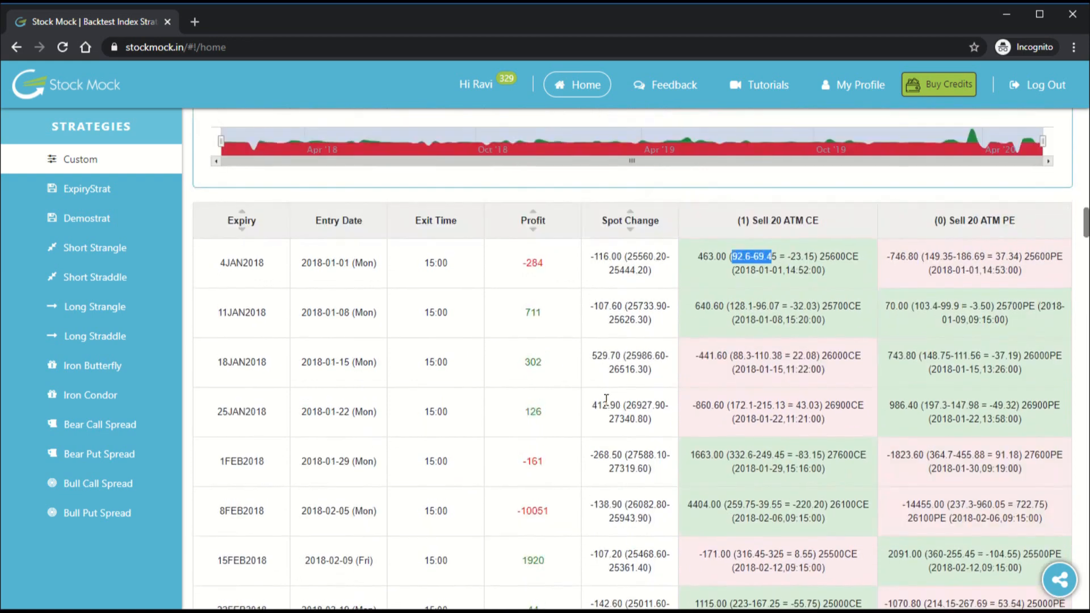
Step: Remove the target profit from both the call and put legs
{"action": "scroll", "coordinate": [606, 399], "scroll_direction": "up", "scroll_amount": 14}
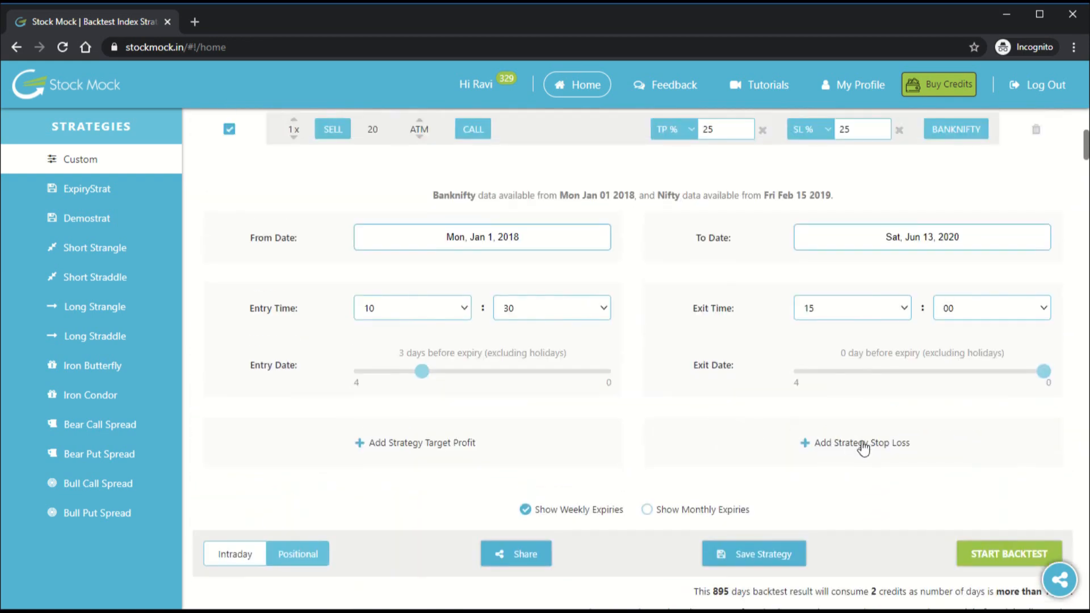
{"action": "scroll", "coordinate": [761, 188], "scroll_direction": "up", "scroll_amount": 4}
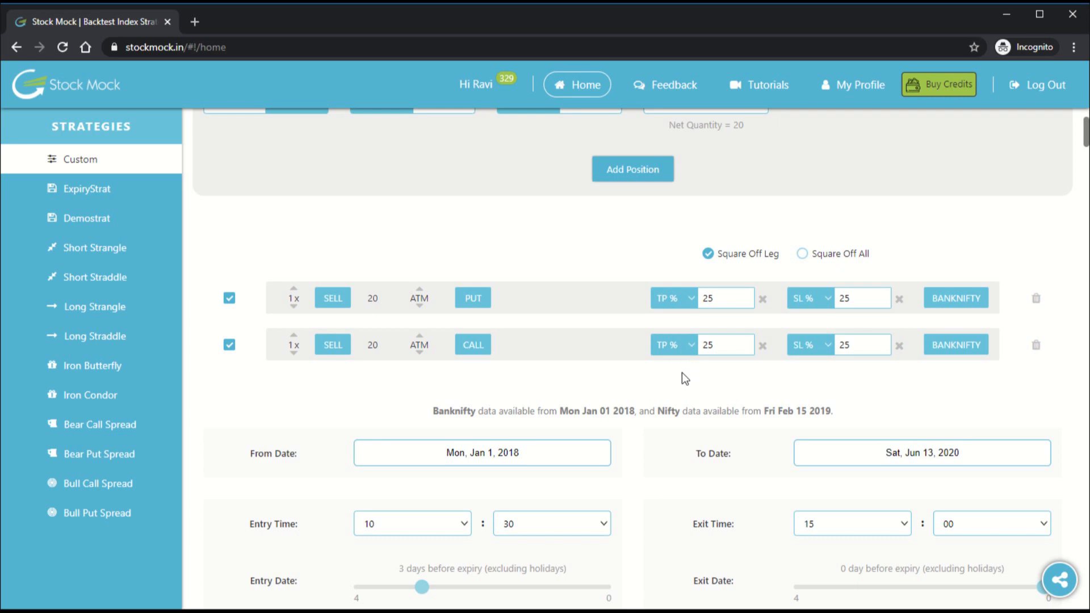
{"action": "left_click", "coordinate": [762, 346]}
{"action": "left_click", "coordinate": [762, 298]}
{"action": "scroll", "coordinate": [761, 343], "scroll_direction": "down", "scroll_amount": 4}
{"action": "scroll", "coordinate": [761, 342], "scroll_direction": "down", "scroll_amount": 4}
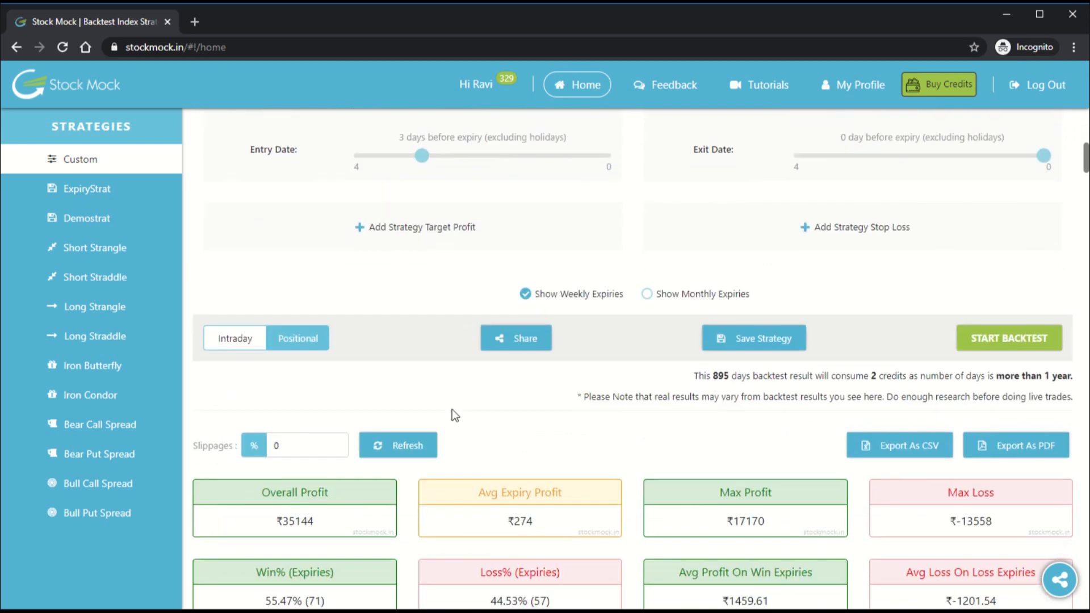
{"action": "scroll", "coordinate": [451, 409], "scroll_direction": "down", "scroll_amount": 4}
{"action": "scroll", "coordinate": [452, 407], "scroll_direction": "up", "scroll_amount": 12}
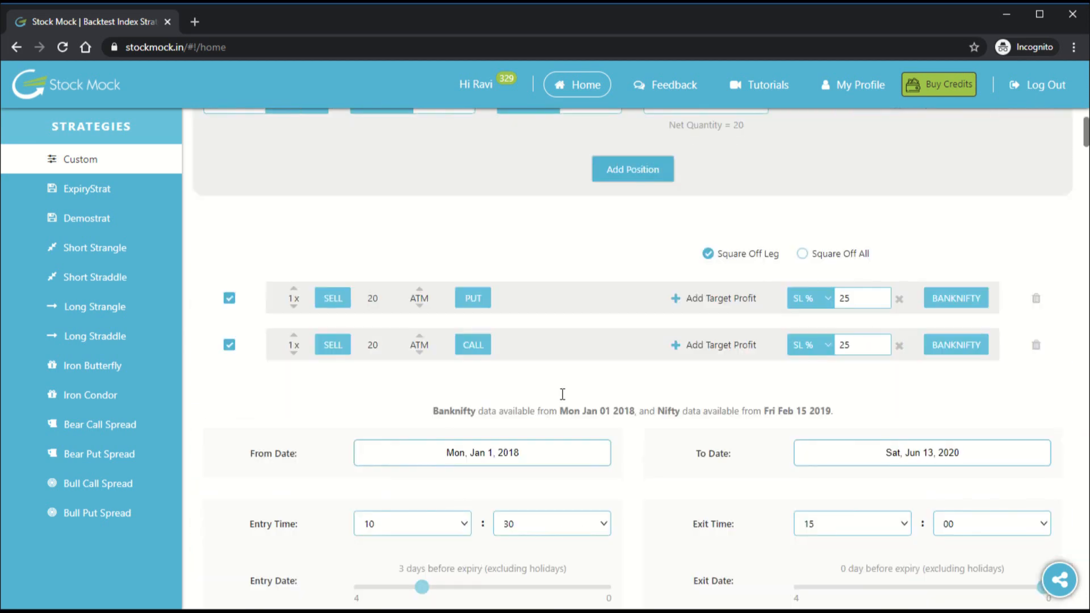
{"action": "scroll", "coordinate": [562, 393], "scroll_direction": "down", "scroll_amount": 3}
{"action": "scroll", "coordinate": [560, 381], "scroll_direction": "up", "scroll_amount": 2}
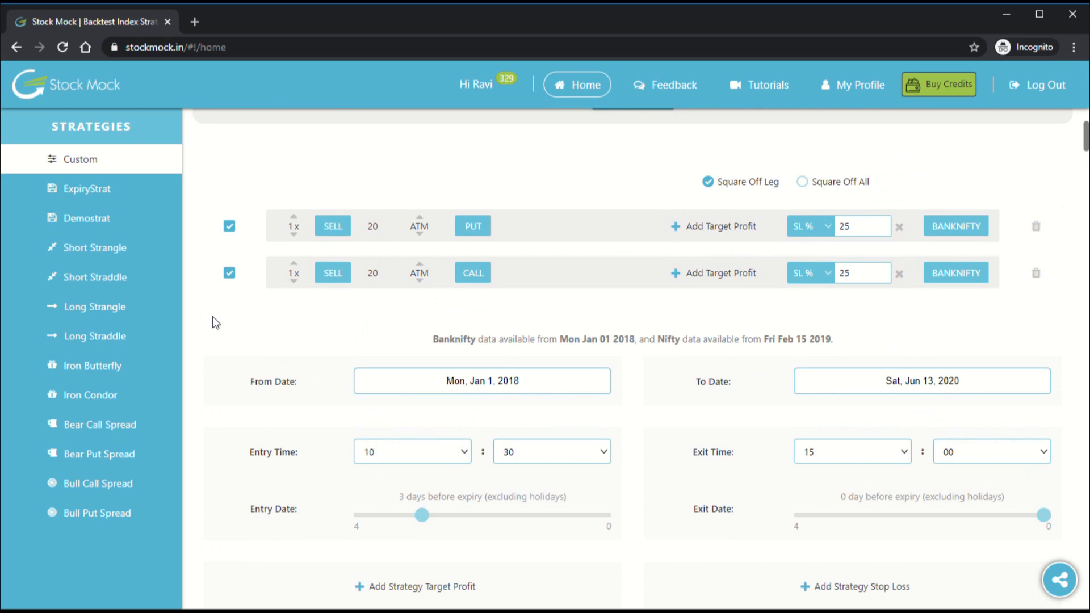